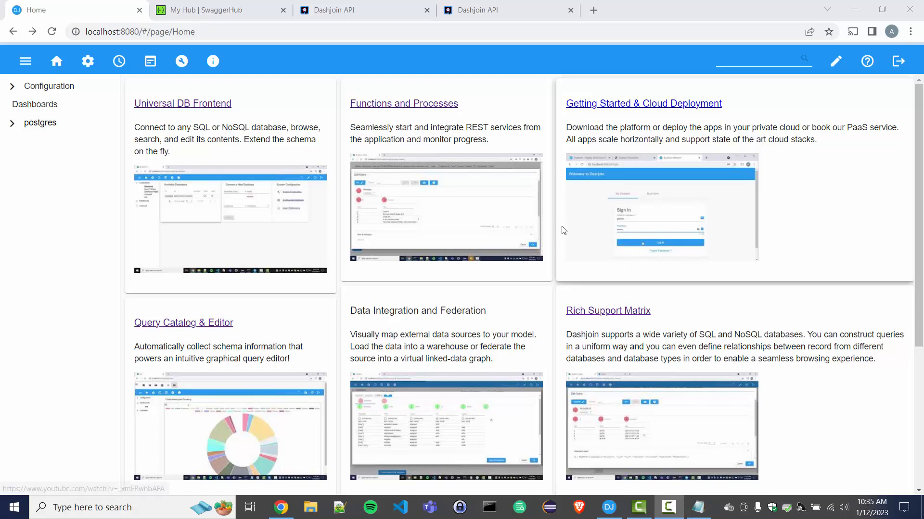
Look over the contribute, Petstore and add APIs in SwaggerHub, then return to the Dashjoin API reference.
{"action": "left_click", "coordinate": [223, 11]}
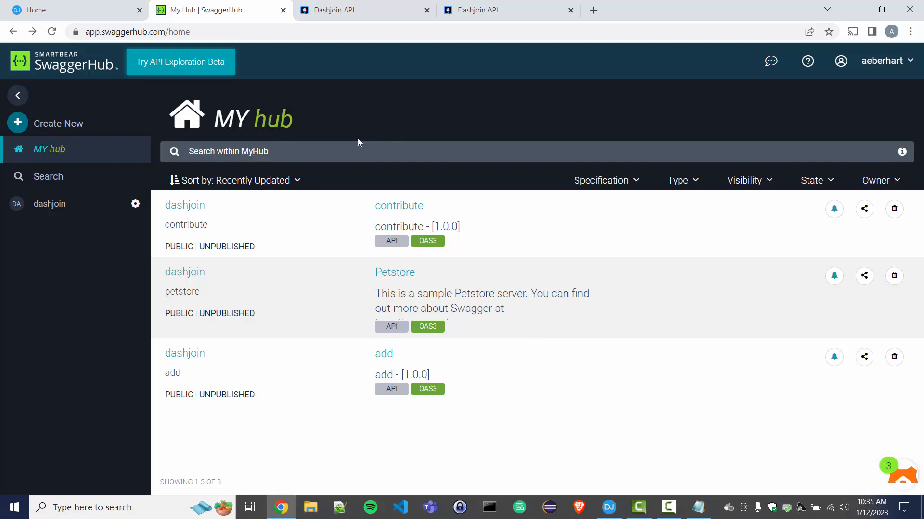
{"action": "left_click", "coordinate": [361, 15]}
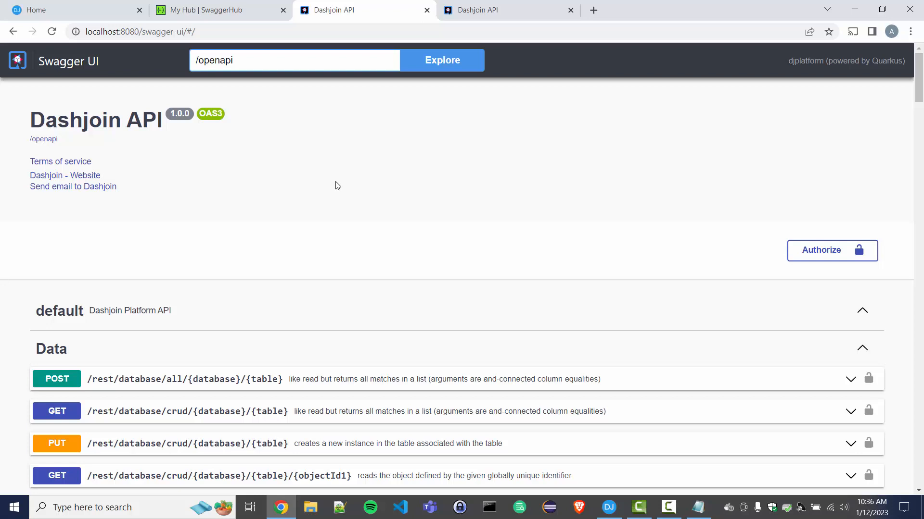
Confirm the /rest/manage/openapi Swagger page reports 'No API definition provided.'.
{"action": "left_click", "coordinate": [499, 11]}
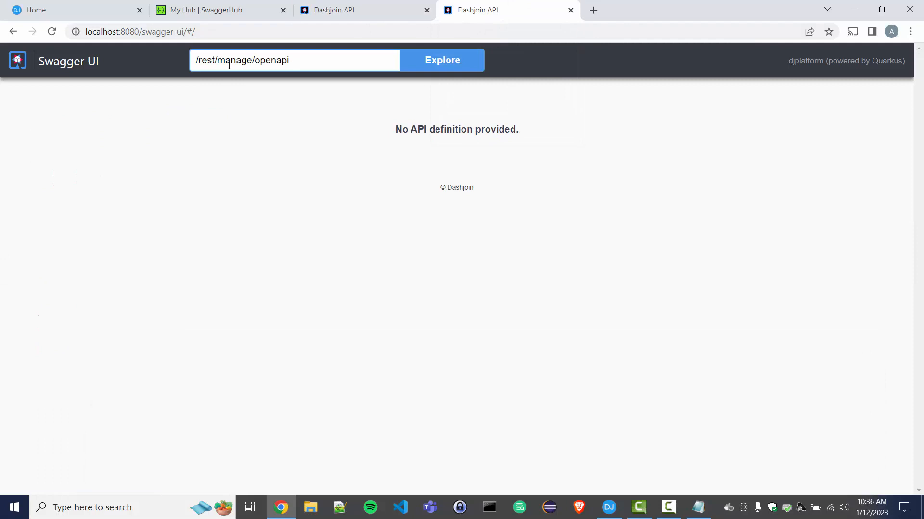
{"action": "left_click_drag", "start_coordinate": [212, 61], "coordinate": [295, 89]}
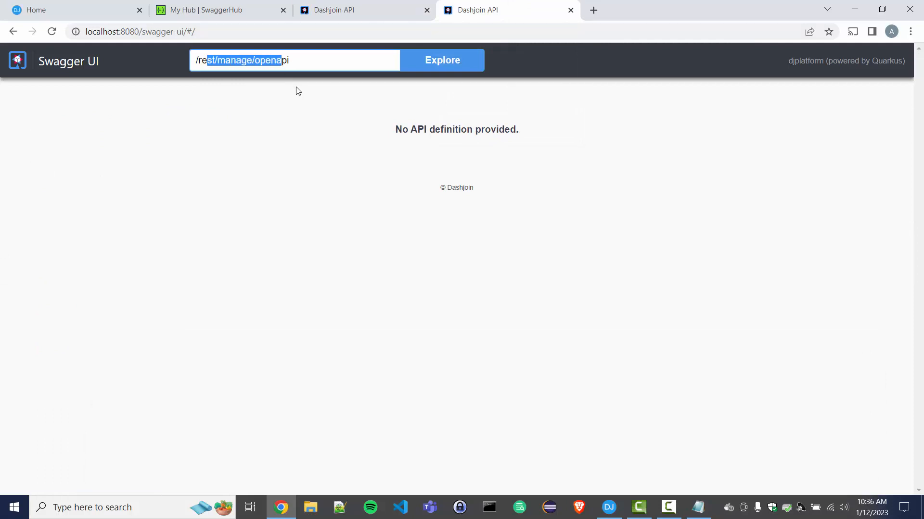
{"action": "left_click", "coordinate": [300, 92]}
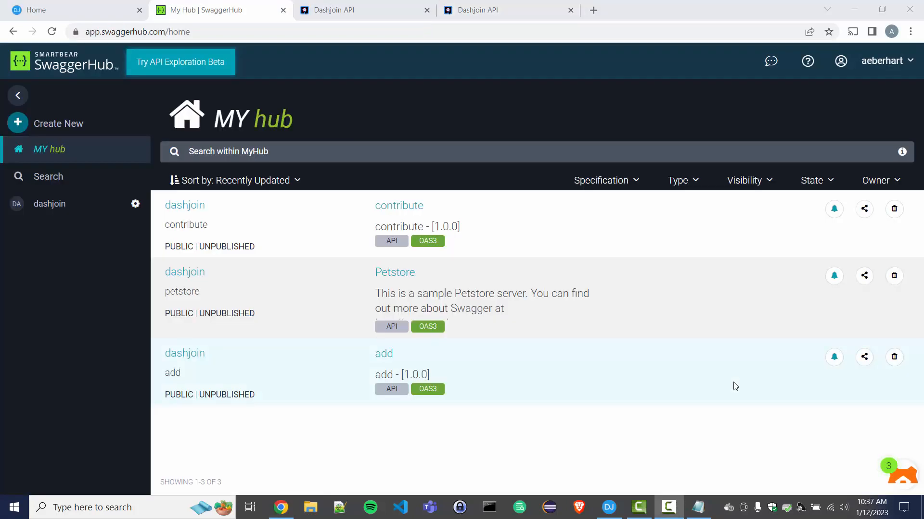
Open Petstore 1.0.0, check its /rest/app server and Pet schema, and copy the page URL.
{"action": "left_click", "coordinate": [409, 279]}
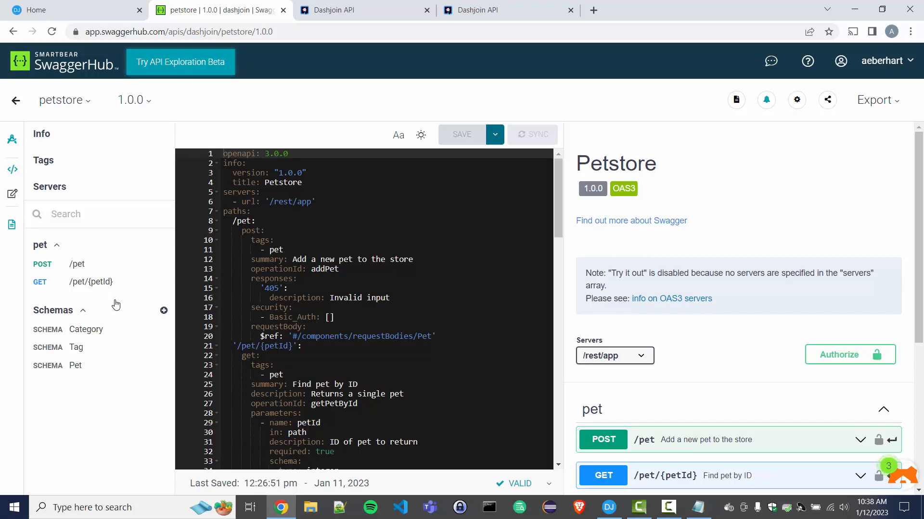
{"action": "left_click_drag", "start_coordinate": [334, 202], "coordinate": [223, 192]}
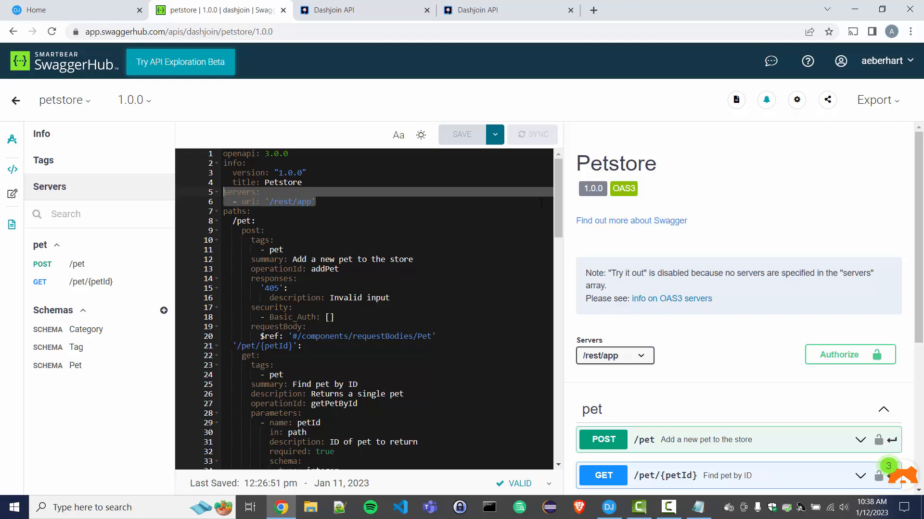
{"action": "left_click_drag", "start_coordinate": [557, 205], "coordinate": [551, 430]}
{"action": "left_click", "coordinate": [385, 418]}
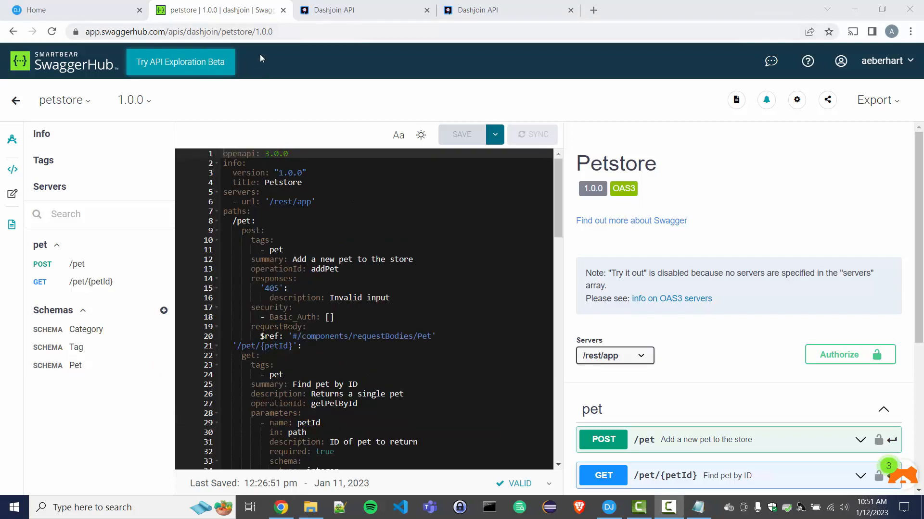
{"action": "left_click", "coordinate": [256, 29]}
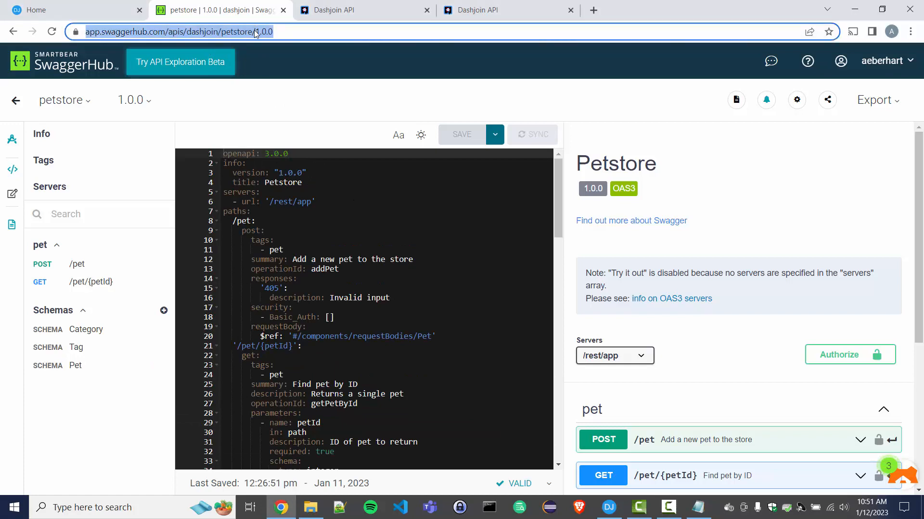
Open the openapi setting in Dashjoin's System Configuration for editing.
{"action": "left_click", "coordinate": [55, 13]}
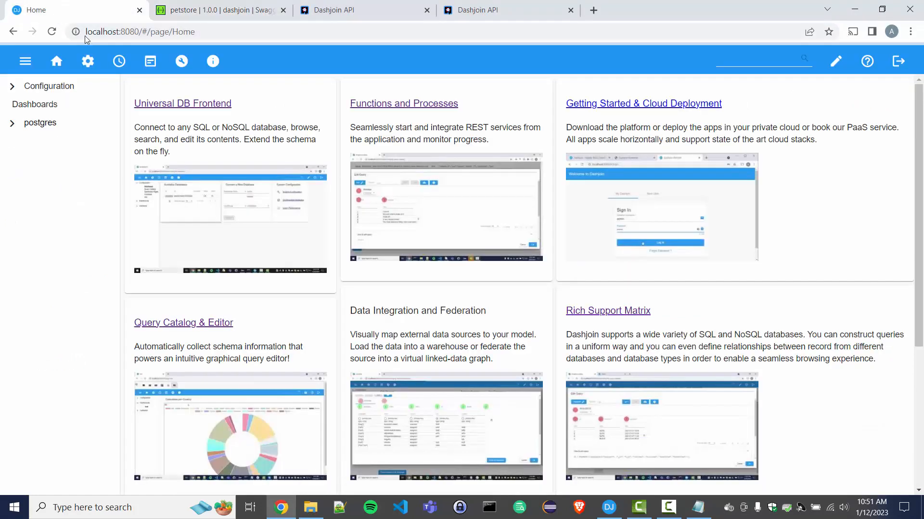
{"action": "left_click", "coordinate": [88, 63]}
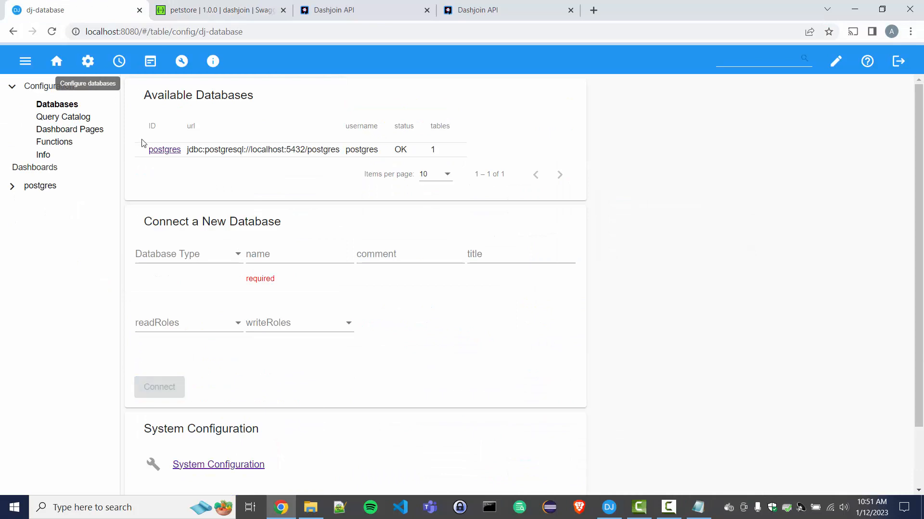
{"action": "left_click", "coordinate": [213, 467]}
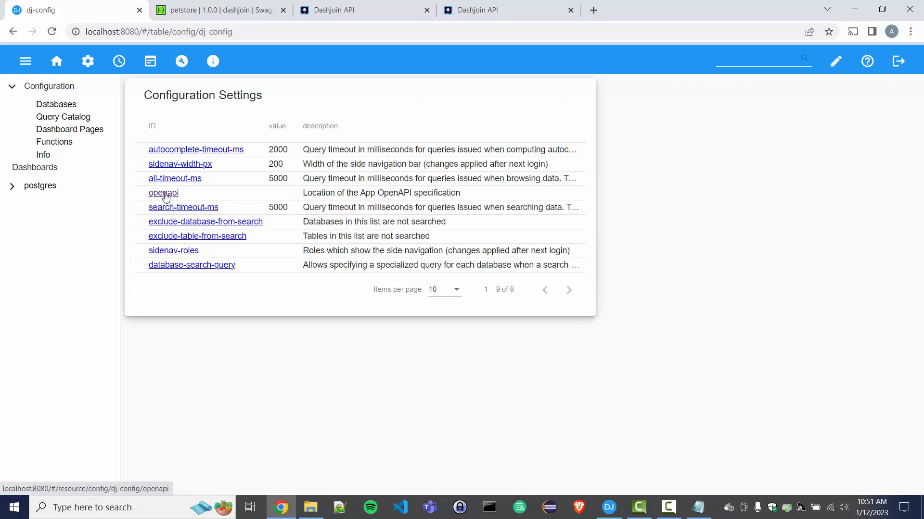
{"action": "left_click", "coordinate": [163, 195]}
{"action": "left_click", "coordinate": [266, 124]}
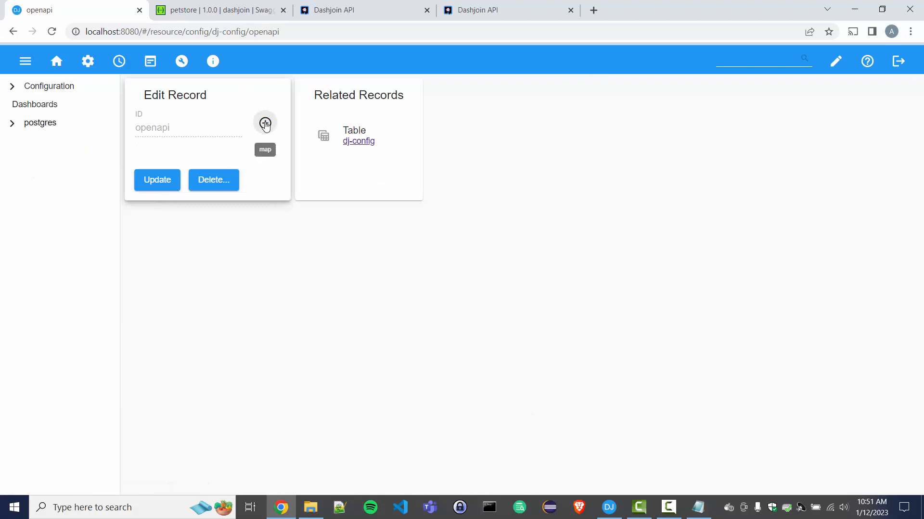
{"action": "left_click", "coordinate": [287, 133]}
{"action": "type", "text": "url"}
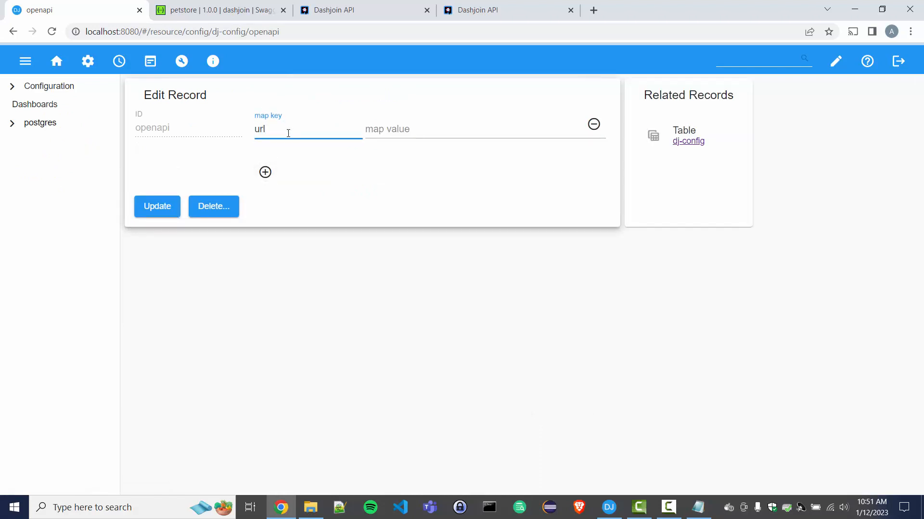
{"action": "left_click", "coordinate": [393, 129]}
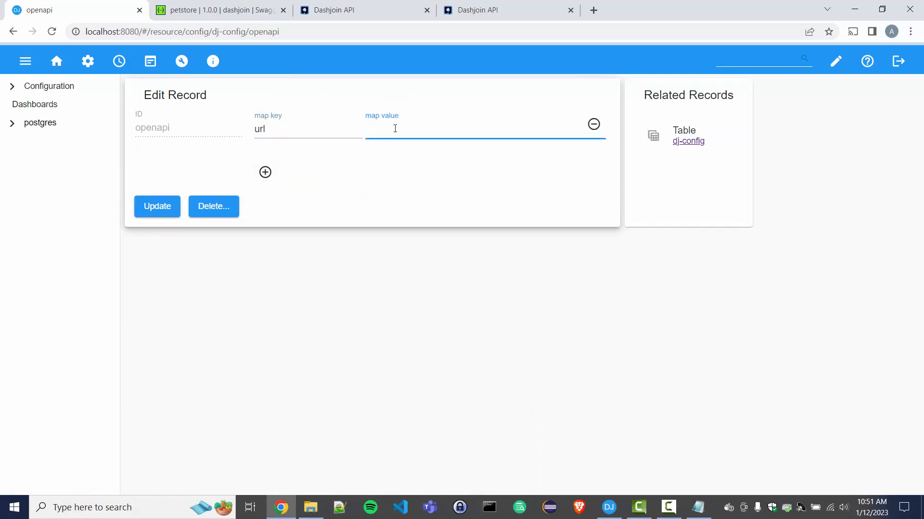
{"action": "type", "text": "https://app.swaggerhub.com/apis/dashjoin/petstore/1.0.0"}
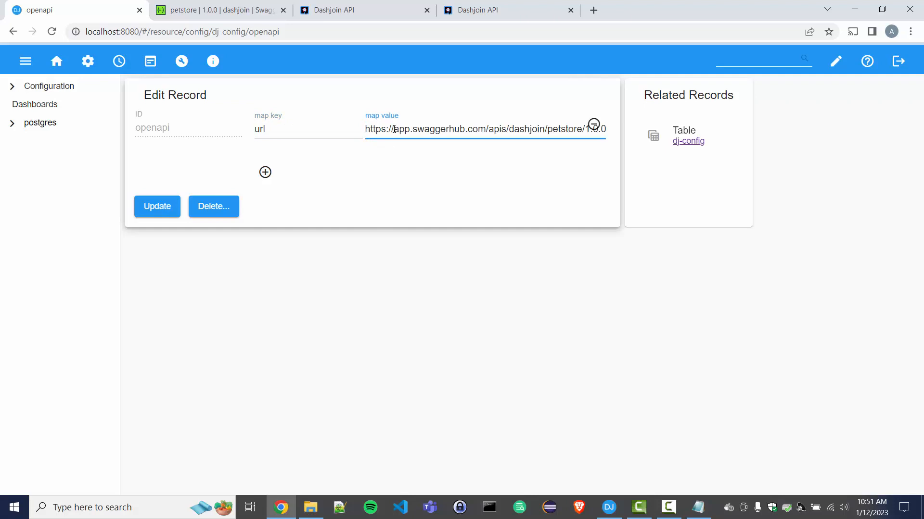
{"action": "type", "text": "/"}
{"action": "type", "text": "swa"}
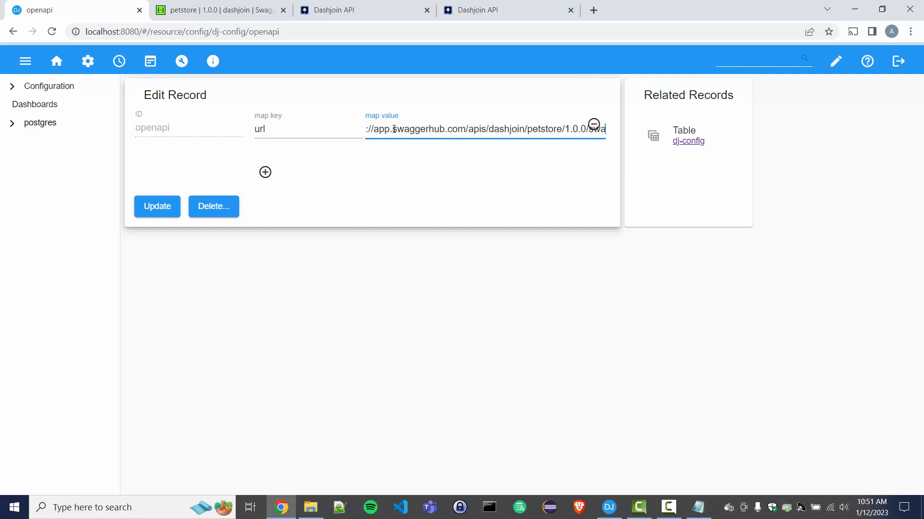
{"action": "type", "text": "gger.yaml"}
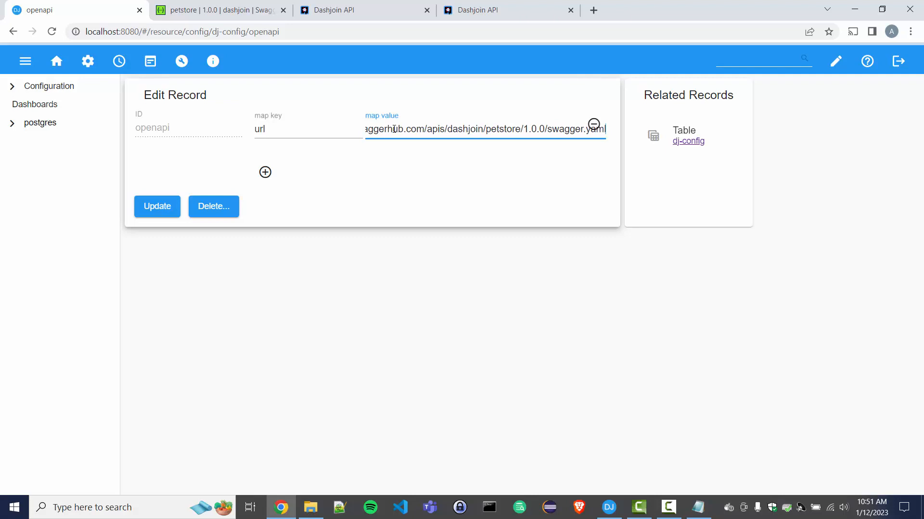
{"action": "left_click", "coordinate": [394, 129]}
{"action": "key", "text": "Left"}
{"action": "key", "text": "Left"}
{"action": "key", "text": "Left"}
{"action": "key", "text": "Left"}
{"action": "key", "text": "Left"}
{"action": "key", "text": "Left"}
{"action": "key", "text": "Left"}
{"action": "key", "text": "Left"}
{"action": "key", "text": "Left"}
{"action": "key", "text": "Left"}
{"action": "key", "text": "Left"}
{"action": "key", "text": "Left"}
{"action": "key", "text": "Left"}
{"action": "key", "text": "Left"}
{"action": "key", "text": "Left"}
{"action": "key", "text": "Left"}
{"action": "key", "text": "Left"}
{"action": "key", "text": "Left"}
{"action": "key", "text": "Left"}
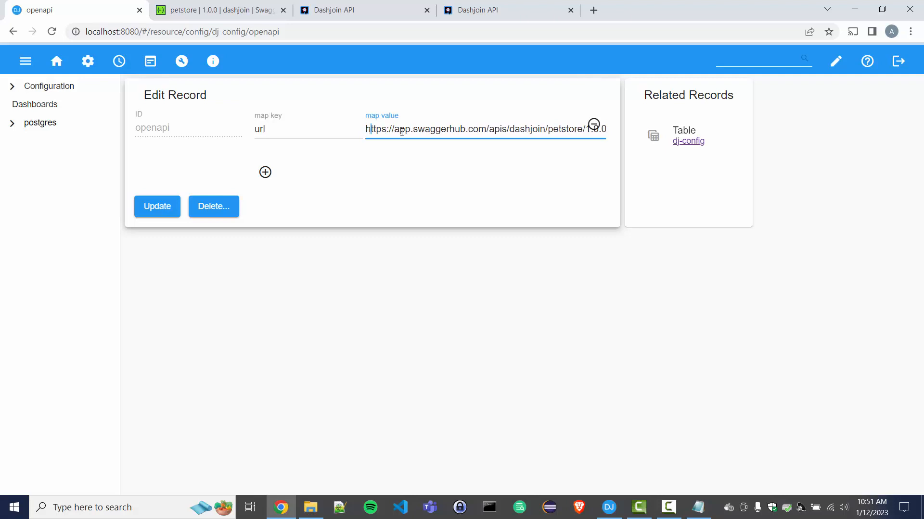
{"action": "key", "text": "shift+Left"}
{"action": "type", "text": "i"}
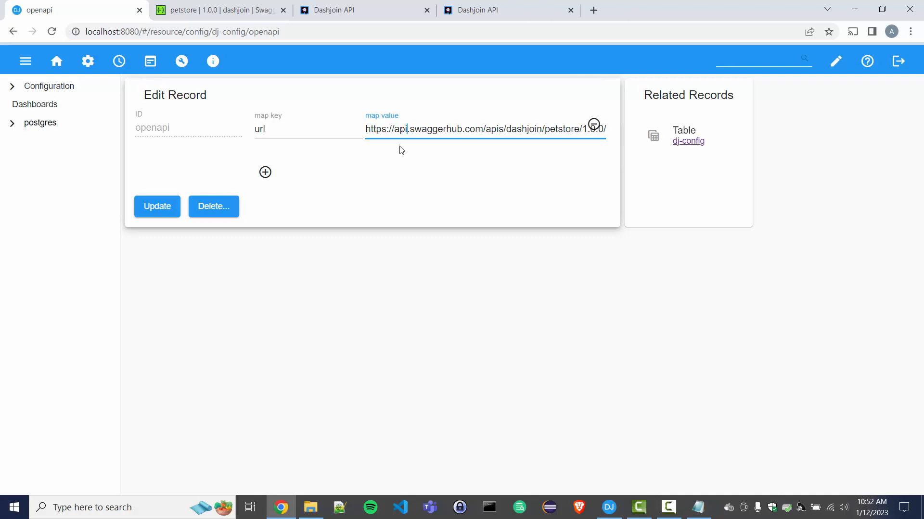
{"action": "left_click", "coordinate": [161, 213]}
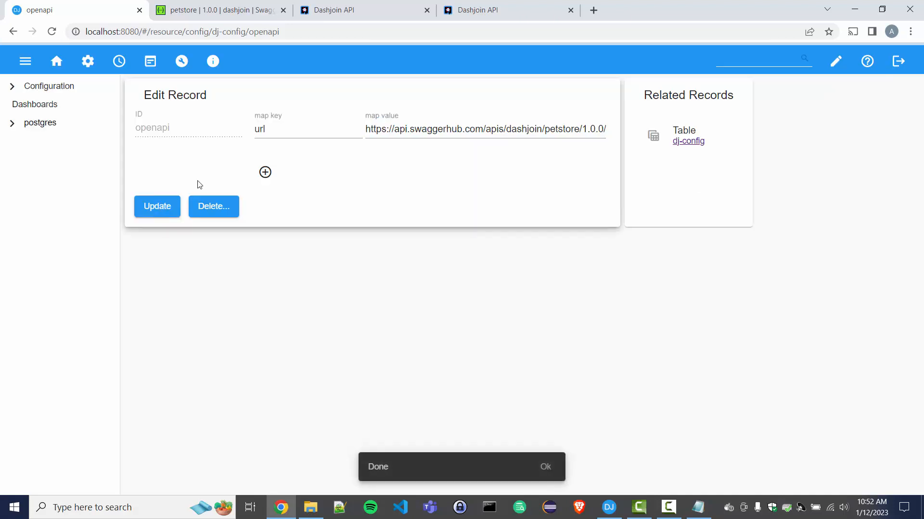
Load the Petstore definition at /rest/manage/openapi, then open createStubs in the Dashjoin API for trying out.
{"action": "left_click", "coordinate": [504, 9]}
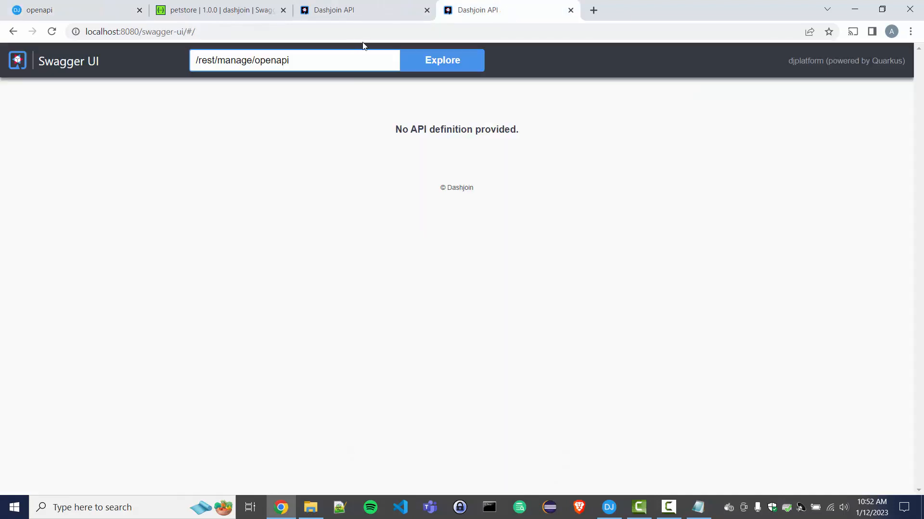
{"action": "left_click", "coordinate": [447, 68]}
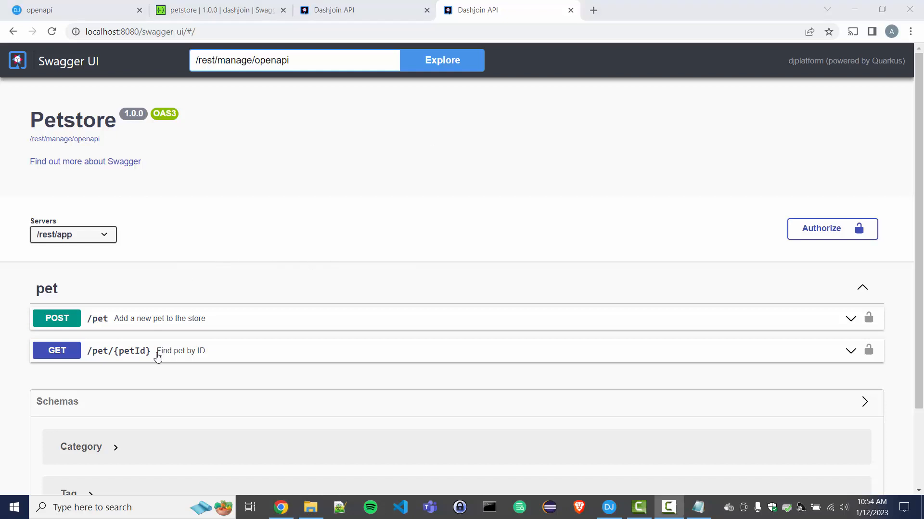
{"action": "left_click", "coordinate": [370, 19]}
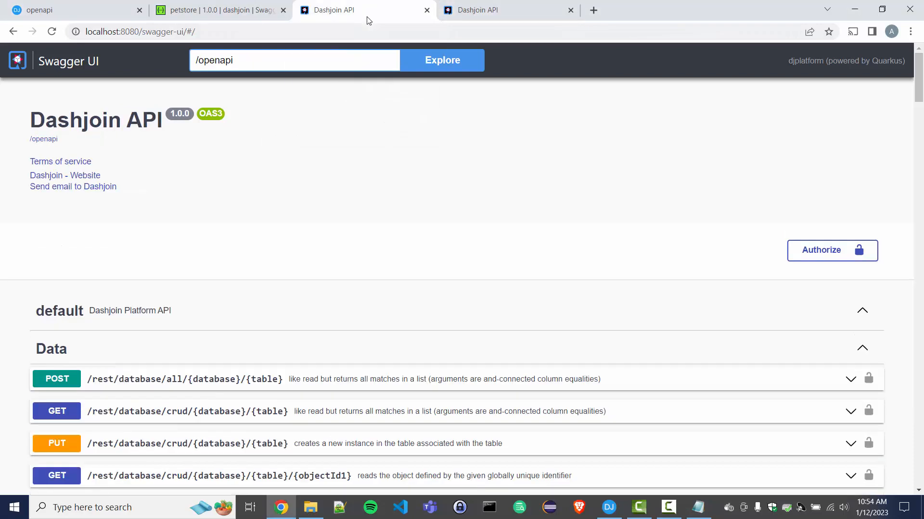
{"action": "key", "text": "ctrl+f"}
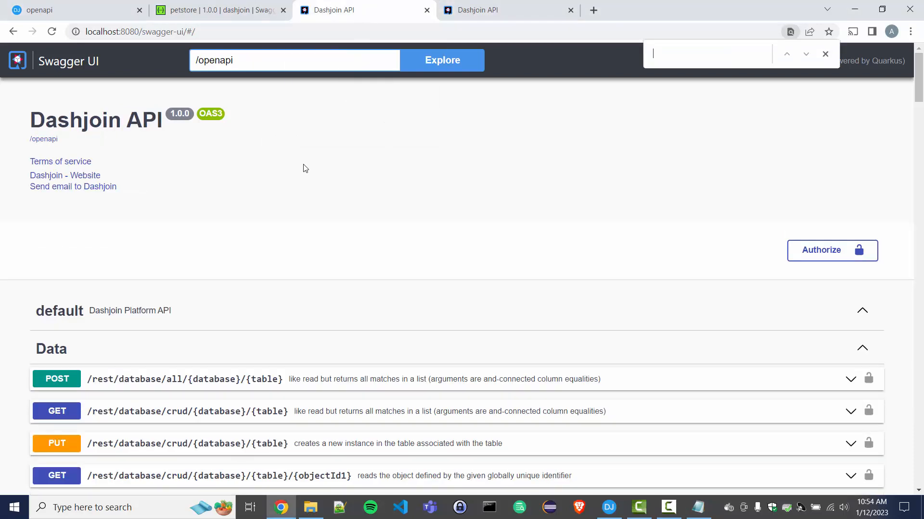
{"action": "type", "text": "stub"}
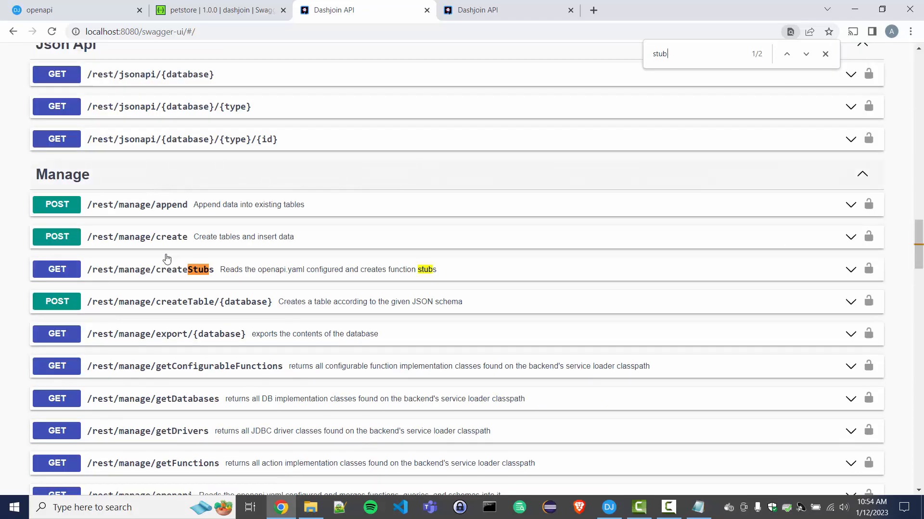
{"action": "left_click", "coordinate": [253, 270]}
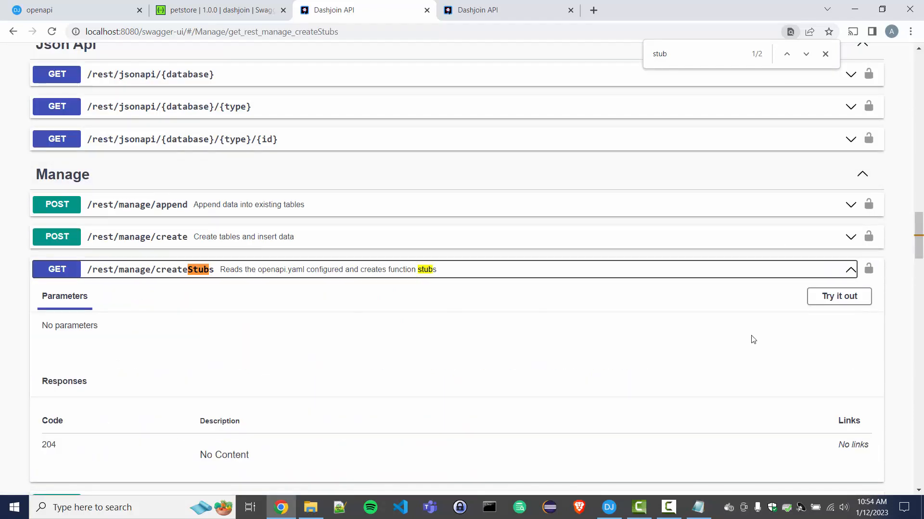
{"action": "left_click", "coordinate": [840, 297]}
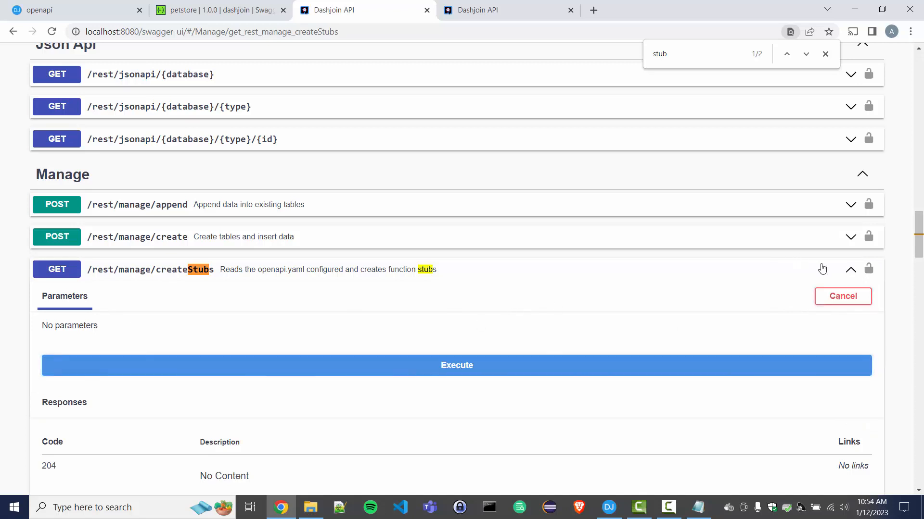
Authorize the Swagger UI with the admin username and password.
{"action": "left_click", "coordinate": [868, 269]}
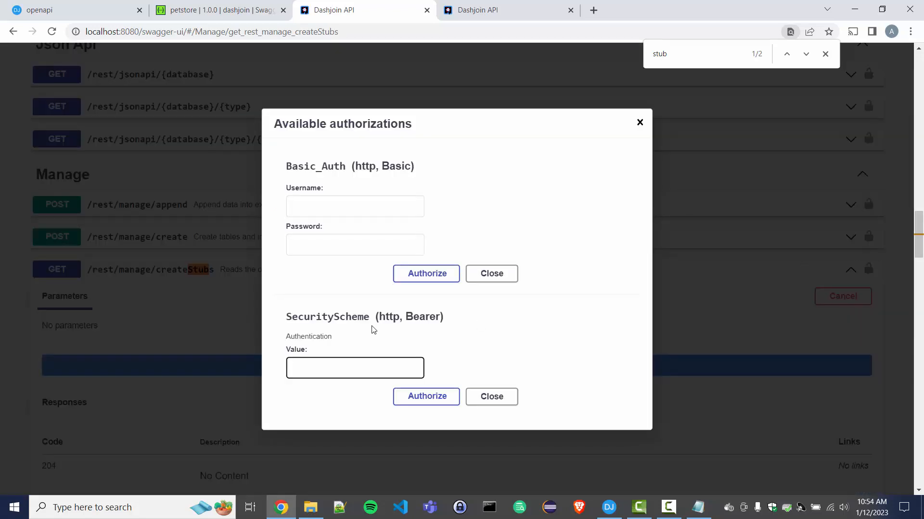
{"action": "left_click", "coordinate": [361, 206]}
{"action": "type", "text": "admin"}
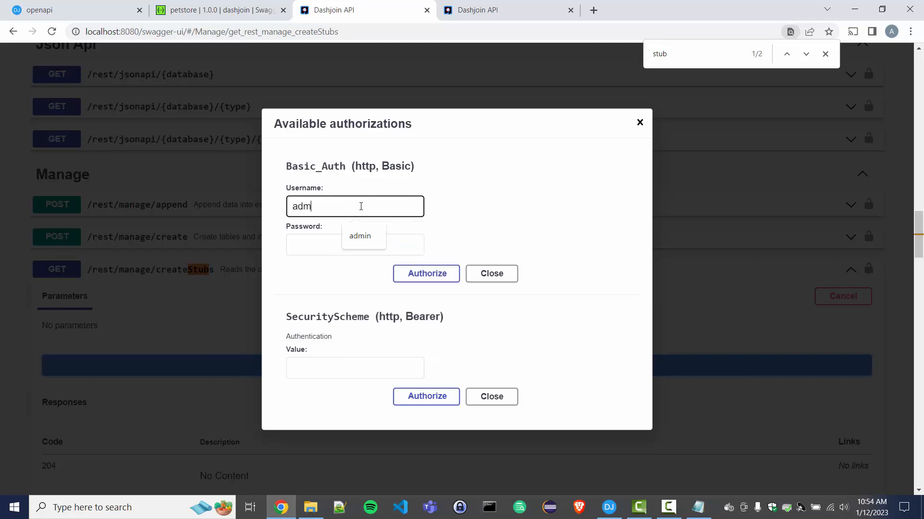
{"action": "key", "text": "Tab"}
{"action": "type", "text": "******"}
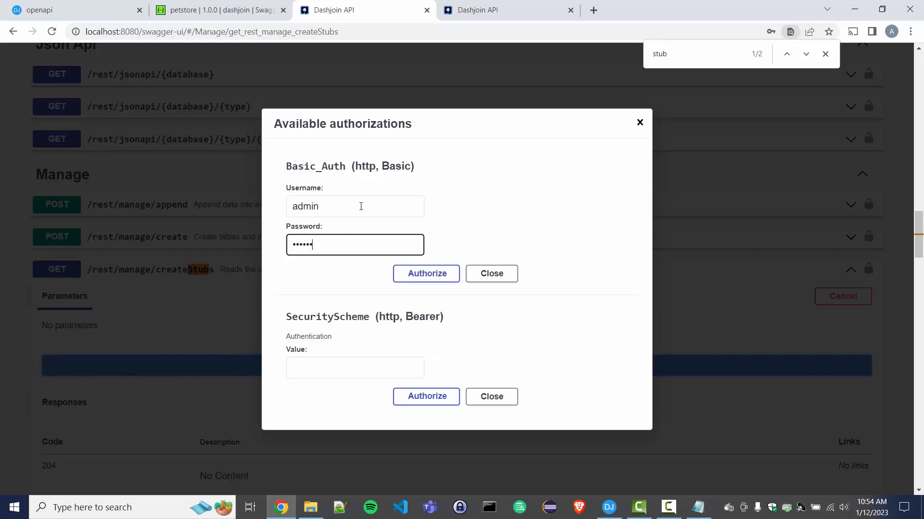
{"action": "left_click", "coordinate": [422, 284]}
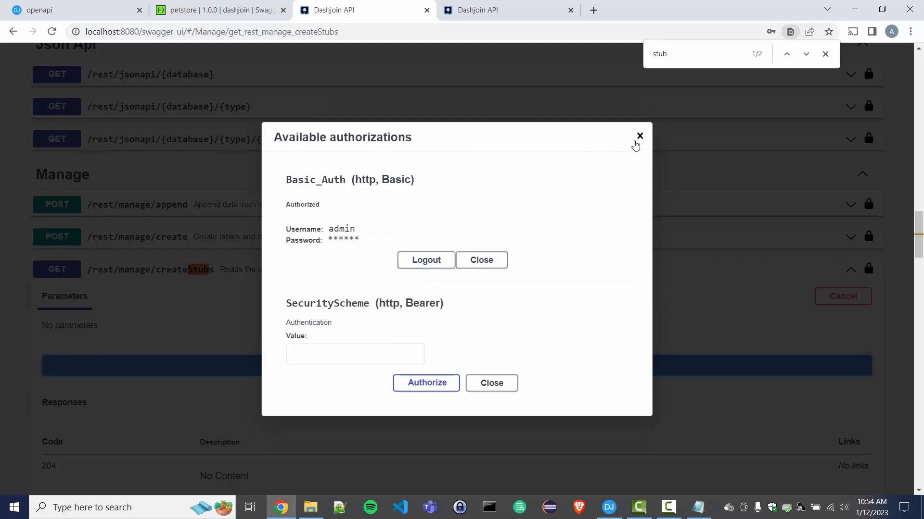
{"action": "left_click", "coordinate": [639, 135]}
Execute createStubs and view the generated addPet and getPetById functions in Dashjoin.
{"action": "left_click", "coordinate": [433, 367]}
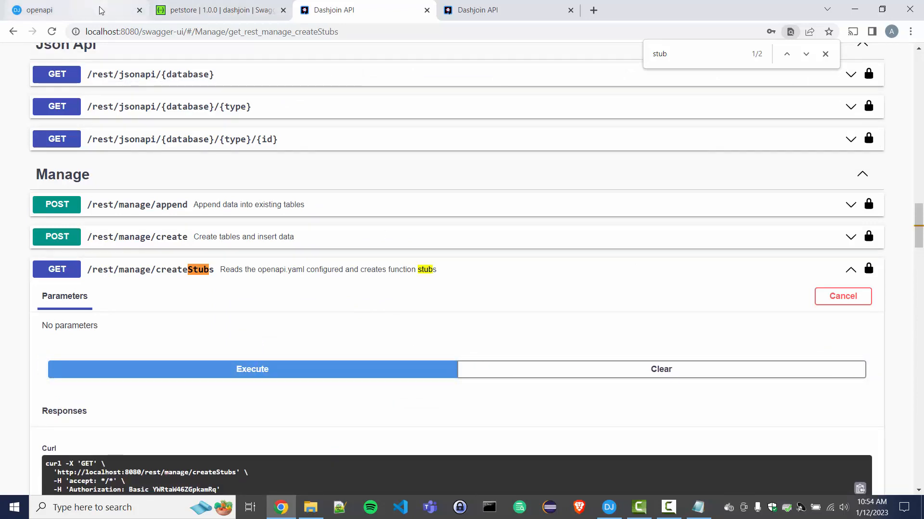
{"action": "left_click", "coordinate": [72, 10]}
{"action": "left_click", "coordinate": [182, 61]}
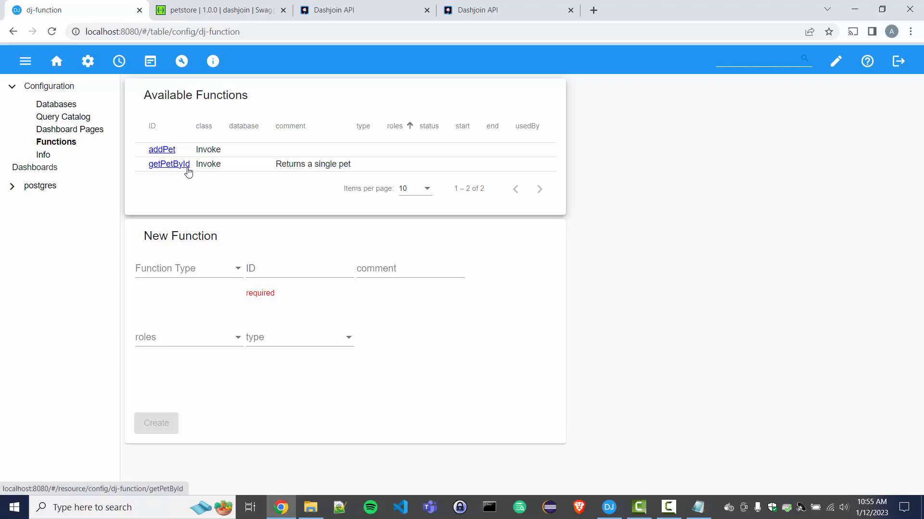
Open the addPet function and enlarge its expression box to read the $echo expression.
{"action": "left_click", "coordinate": [165, 150]}
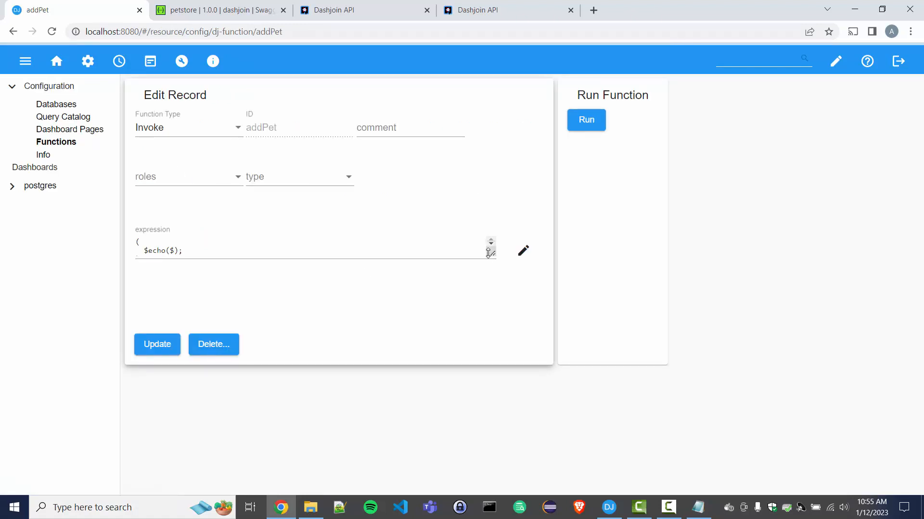
{"action": "left_click_drag", "start_coordinate": [493, 264], "coordinate": [494, 295]}
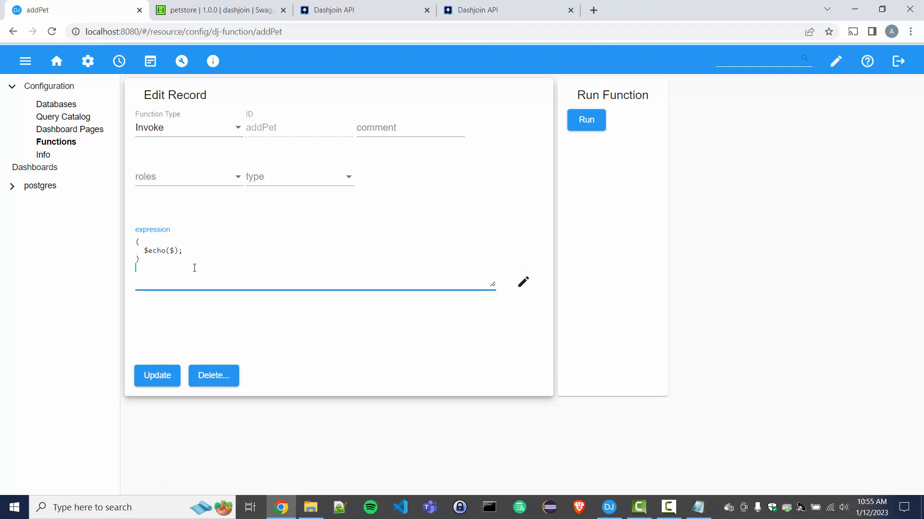
{"action": "left_click", "coordinate": [471, 14]}
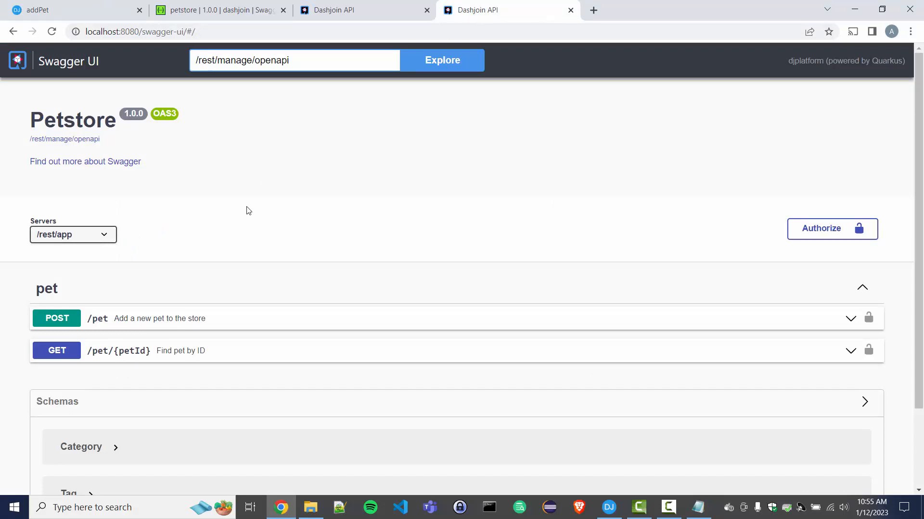
Expand GET /pet/{petId} and authorize with the admin credentials.
{"action": "left_click", "coordinate": [208, 355]}
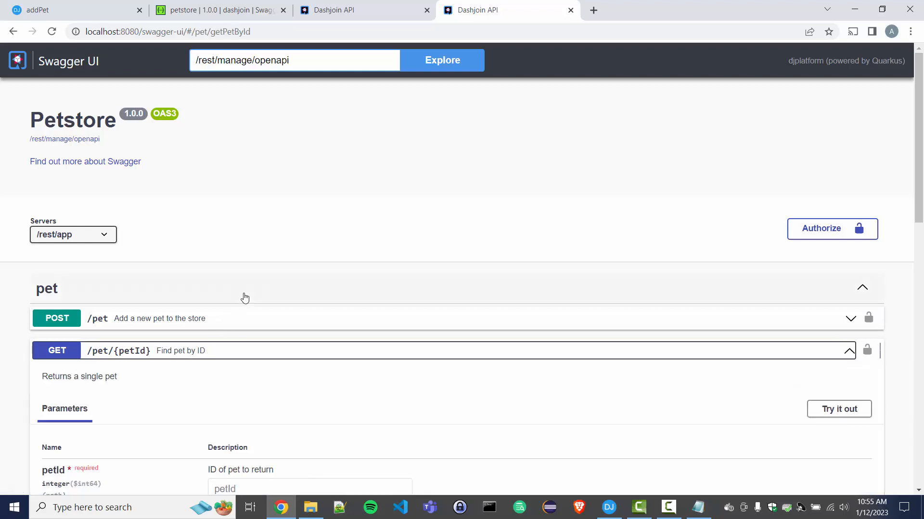
{"action": "left_click", "coordinate": [822, 235]}
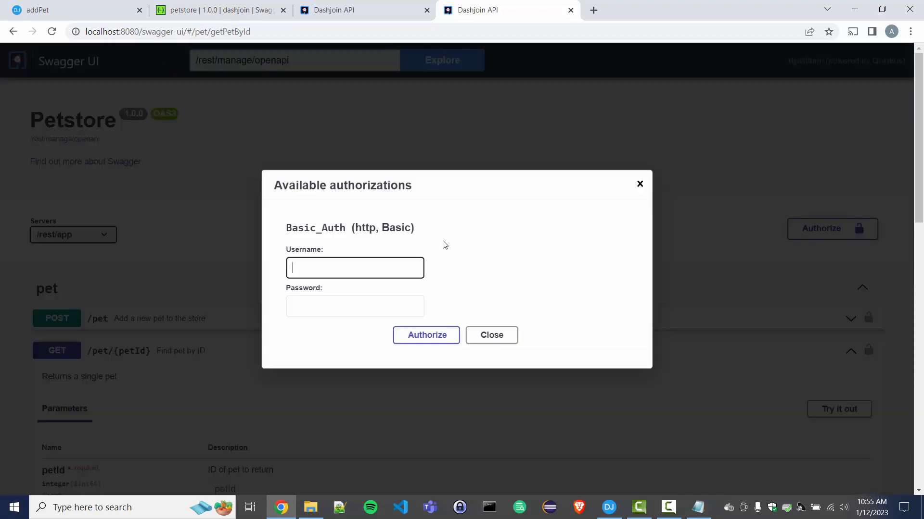
{"action": "type", "text": "admin"}
{"action": "key", "text": "Tab"}
{"action": "type", "text": "ad"}
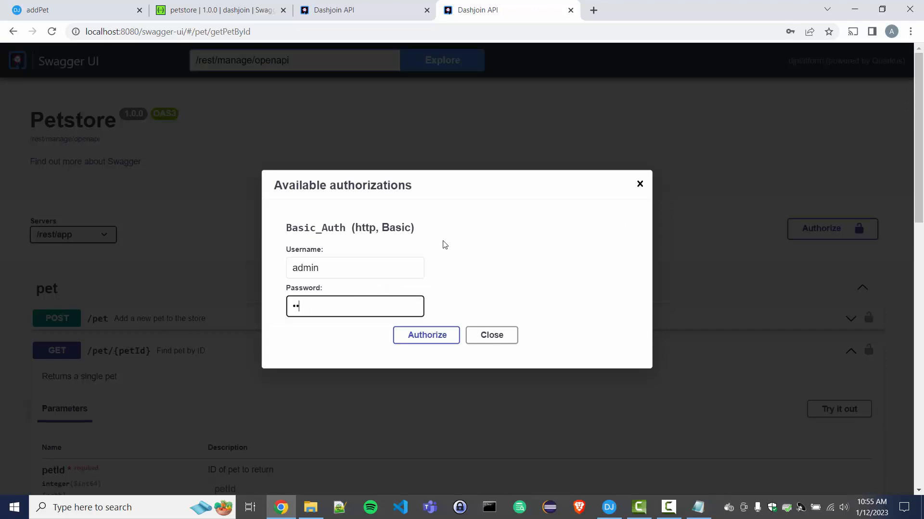
{"action": "type", "text": "min"}
{"action": "left_click", "coordinate": [435, 335]}
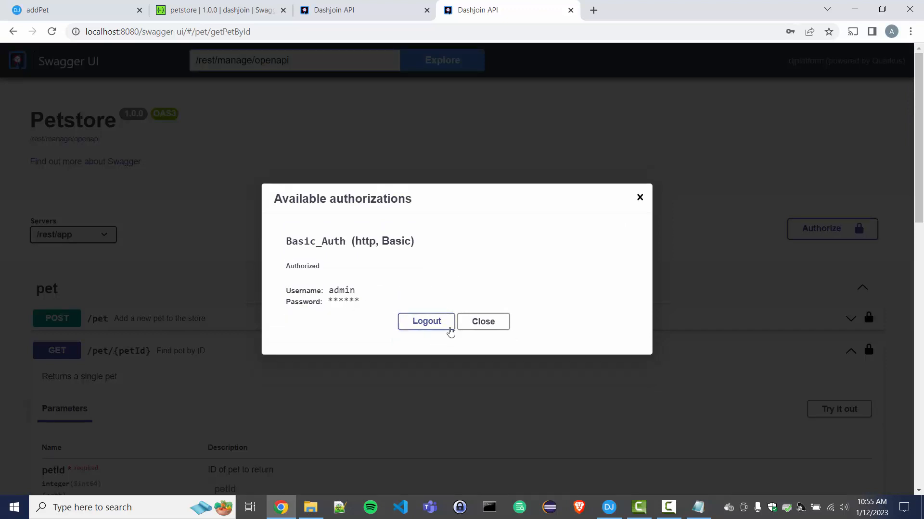
{"action": "left_click", "coordinate": [639, 198]}
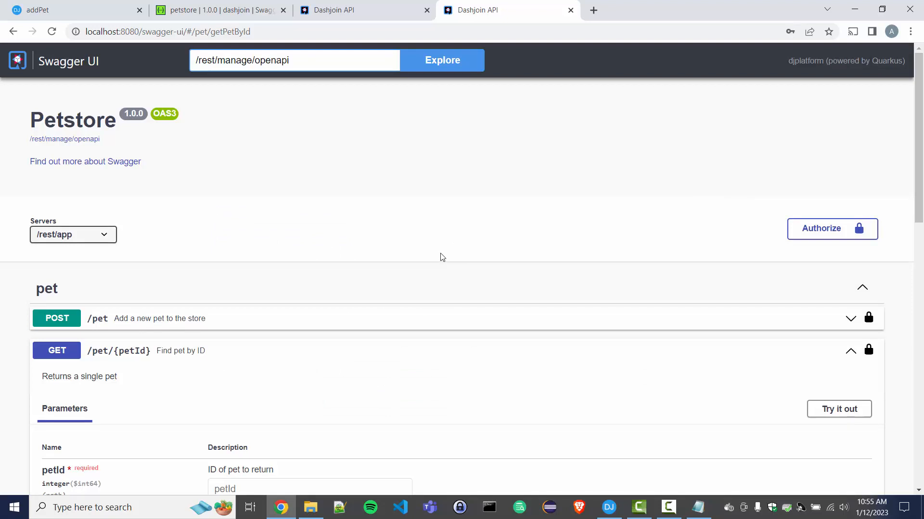
Call GET /pet/{petId} with petId 123.
{"action": "scroll", "coordinate": [442, 257], "scroll_direction": "down", "scroll_amount": 3}
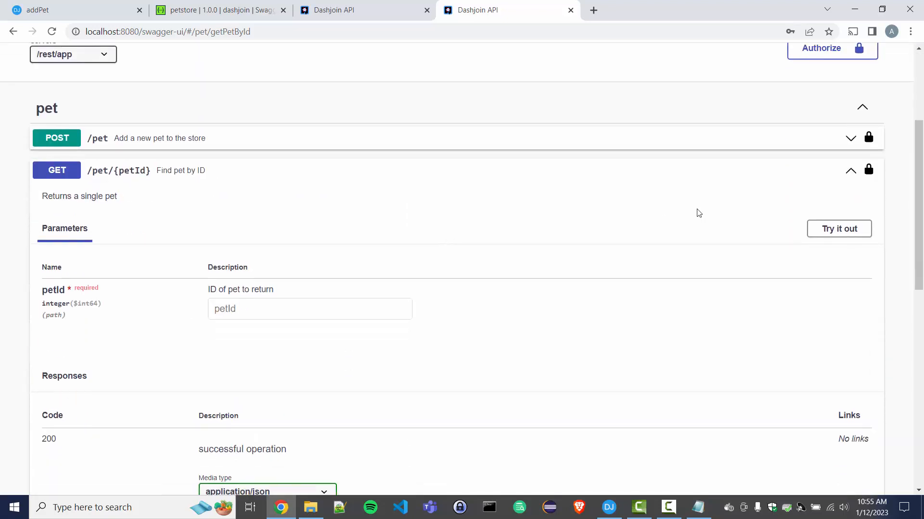
{"action": "left_click", "coordinate": [838, 231]}
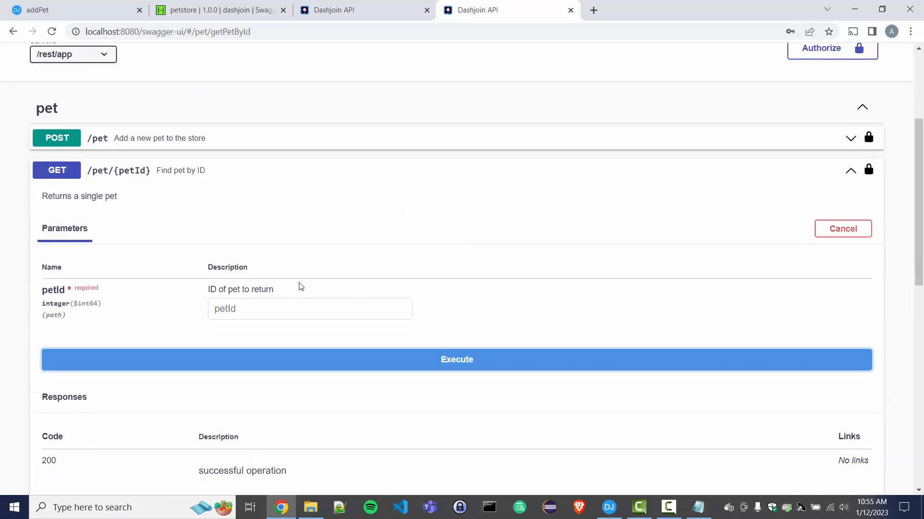
{"action": "left_click", "coordinate": [293, 304]}
{"action": "type", "text": "123"}
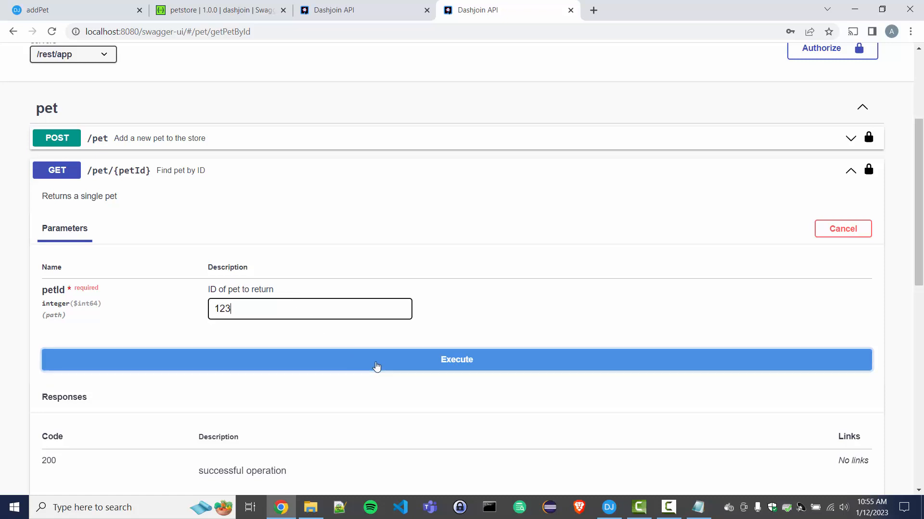
{"action": "left_click", "coordinate": [391, 367]}
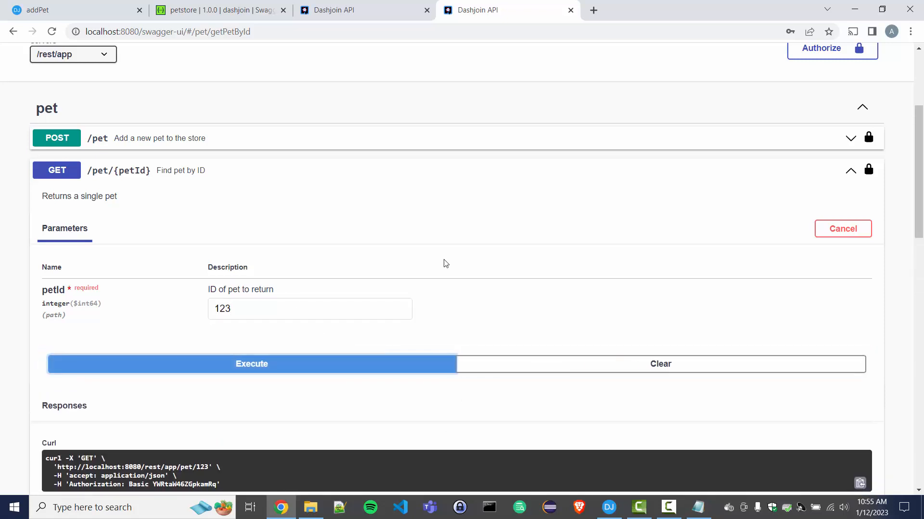
Inspect the 200 response echoing the petId 123 parameters with a null body.
{"action": "left_click", "coordinate": [85, 56]}
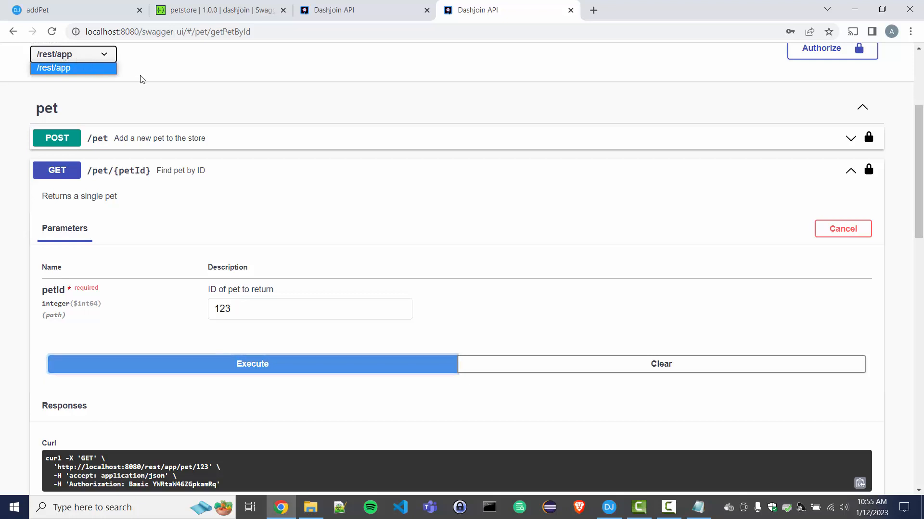
{"action": "scroll", "coordinate": [285, 227], "scroll_direction": "down", "scroll_amount": 6}
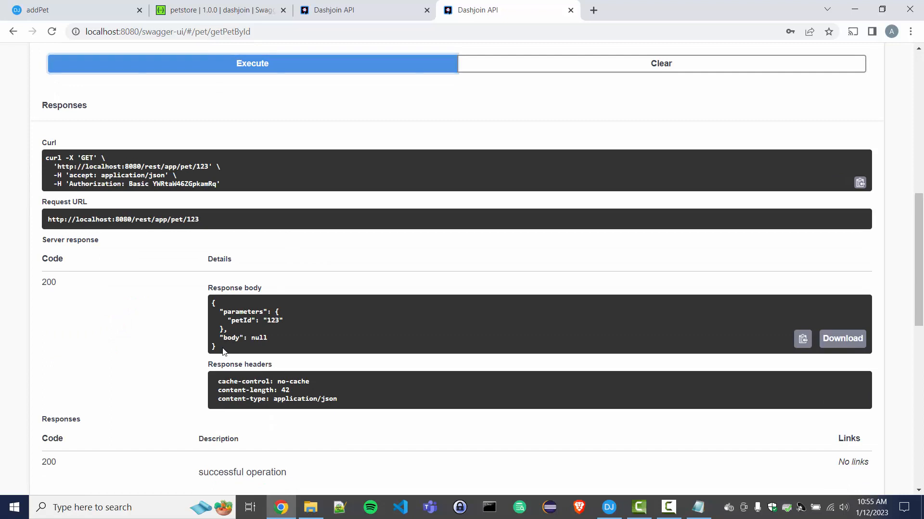
{"action": "left_click_drag", "start_coordinate": [223, 349], "coordinate": [207, 303]}
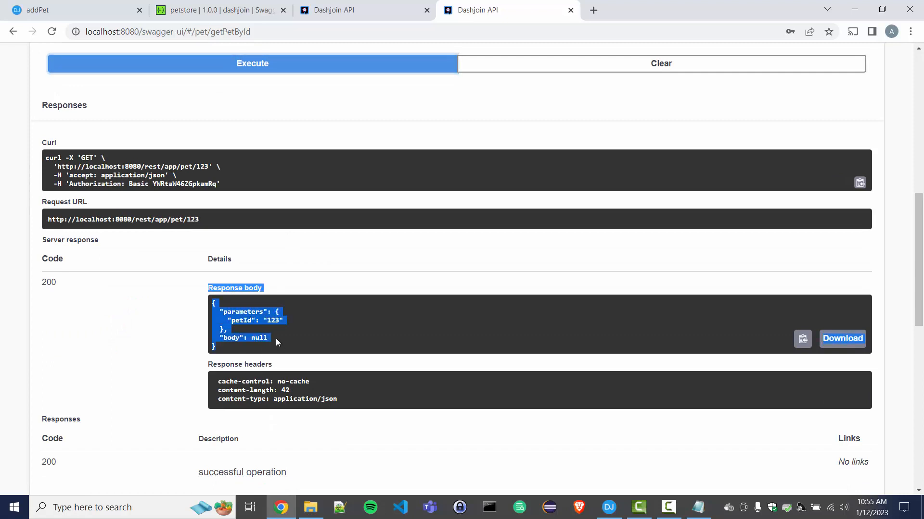
{"action": "left_click", "coordinate": [261, 338]}
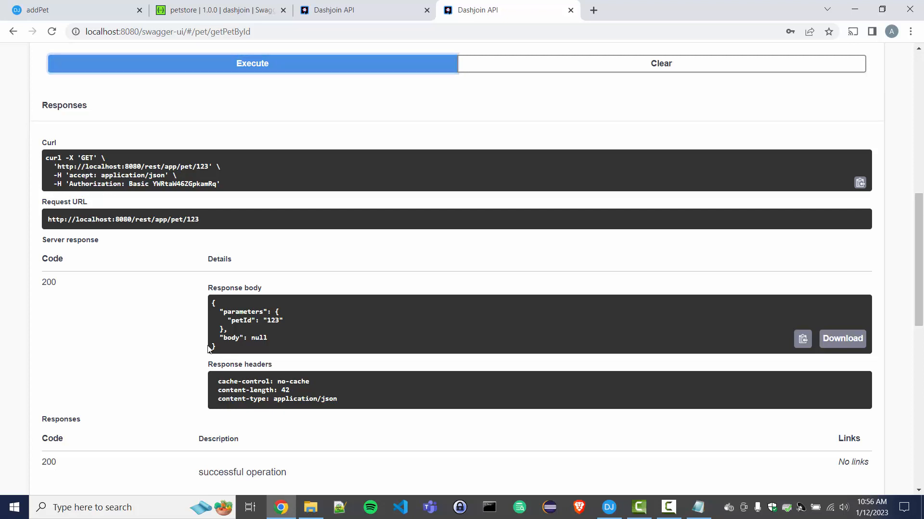
{"action": "left_click_drag", "start_coordinate": [215, 338], "coordinate": [301, 346]}
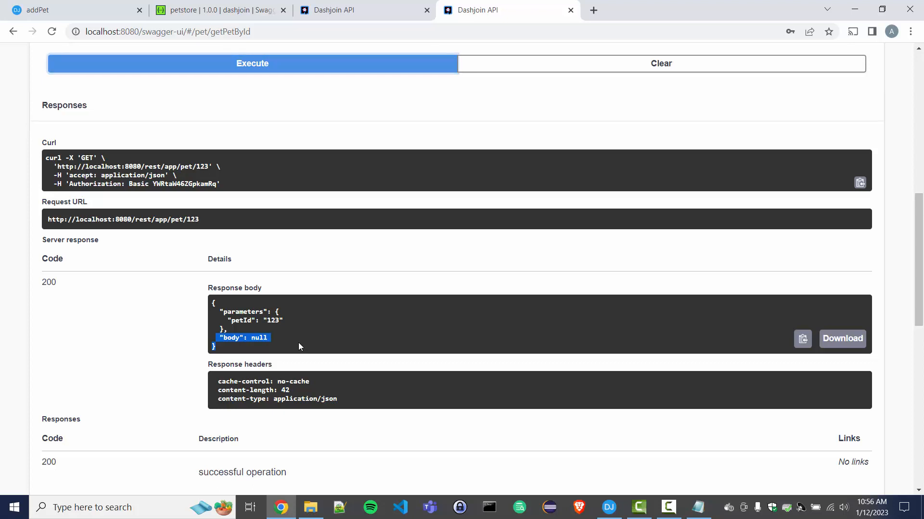
{"action": "left_click", "coordinate": [298, 342]}
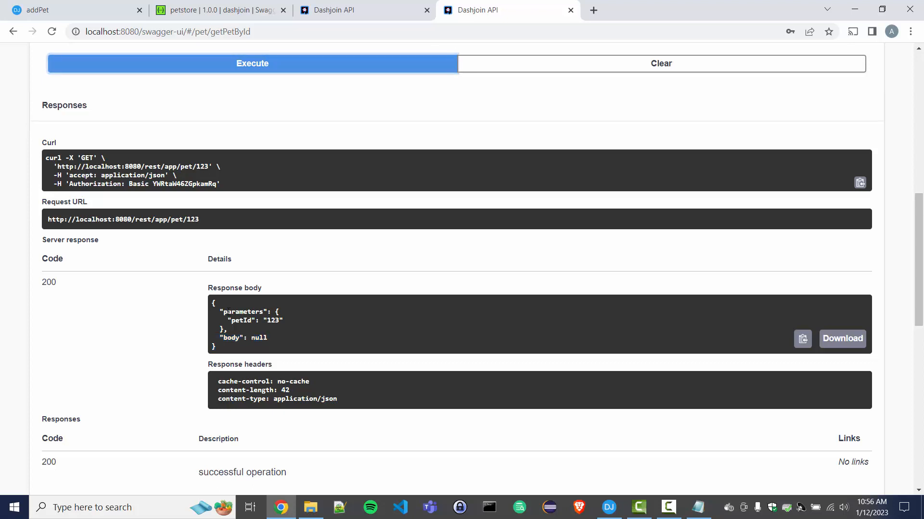
{"action": "left_click_drag", "start_coordinate": [212, 312], "coordinate": [298, 316]}
{"action": "left_click", "coordinate": [299, 315]}
{"action": "left_click", "coordinate": [270, 328]}
{"action": "scroll", "coordinate": [233, 306], "scroll_direction": "up", "scroll_amount": 3}
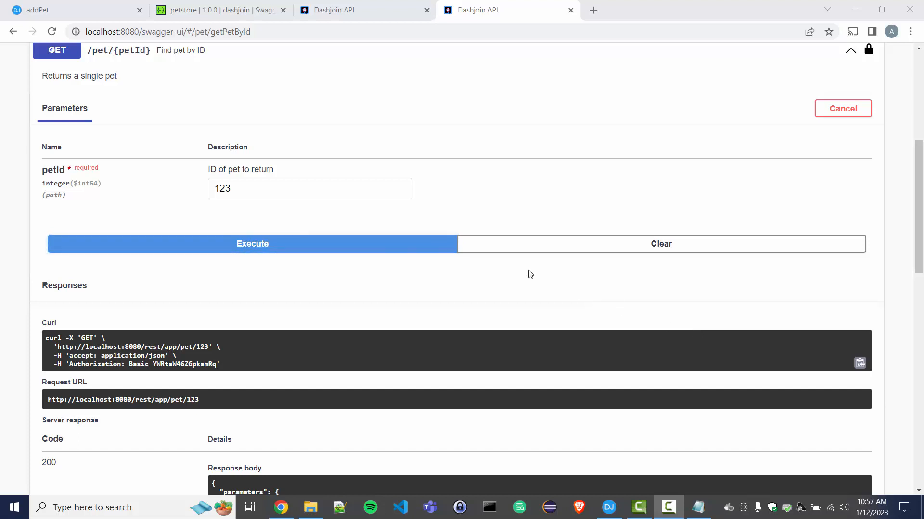
{"action": "left_click", "coordinate": [372, 13]}
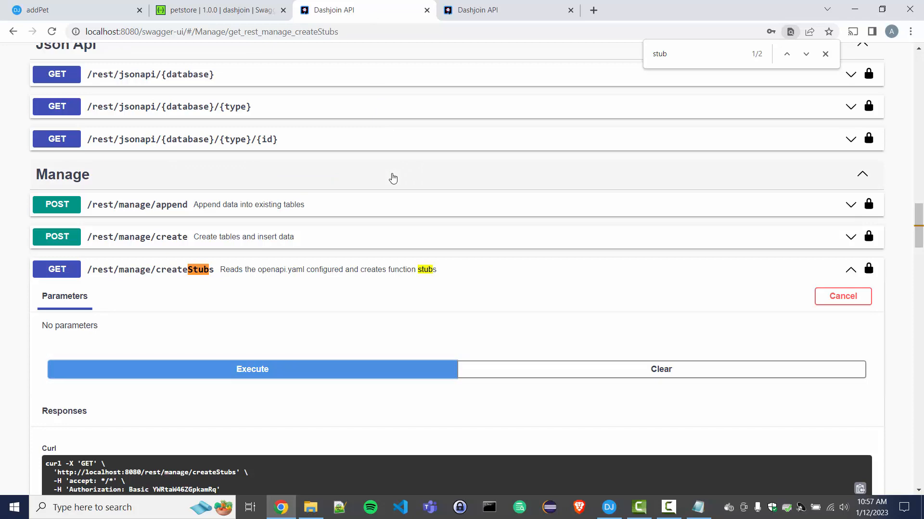
Find createTable, enable trying it out, and set its database to postgres.
{"action": "key", "text": "ctrl+f"}
{"action": "type", "text": "createta"}
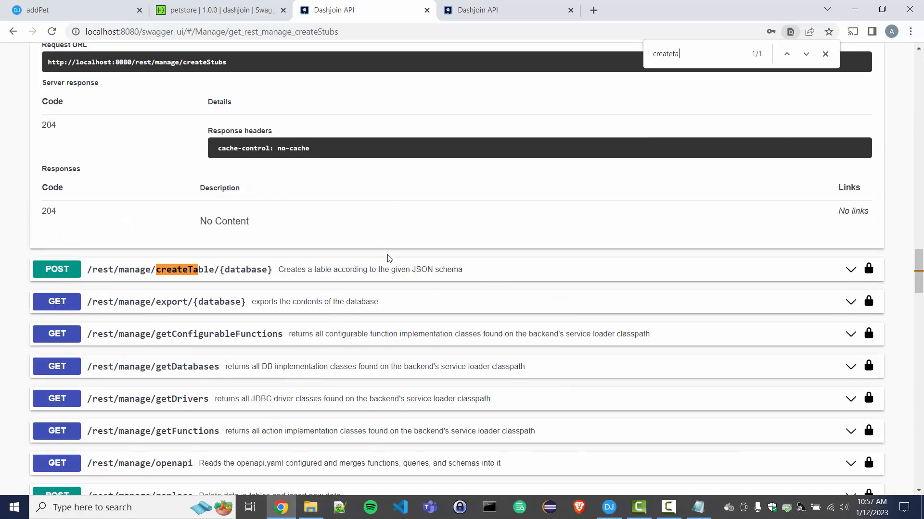
{"action": "left_click", "coordinate": [399, 275]}
{"action": "scroll", "coordinate": [401, 277], "scroll_direction": "down", "scroll_amount": 3}
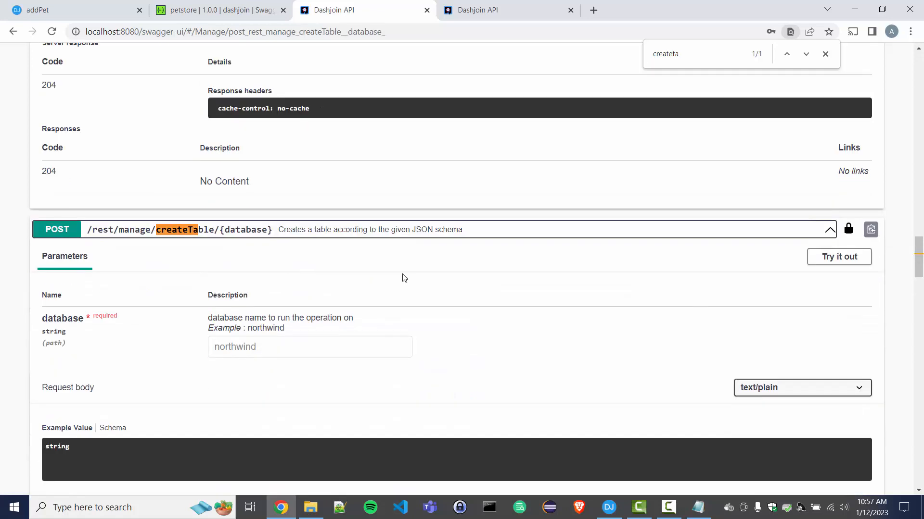
{"action": "left_click", "coordinate": [816, 182]}
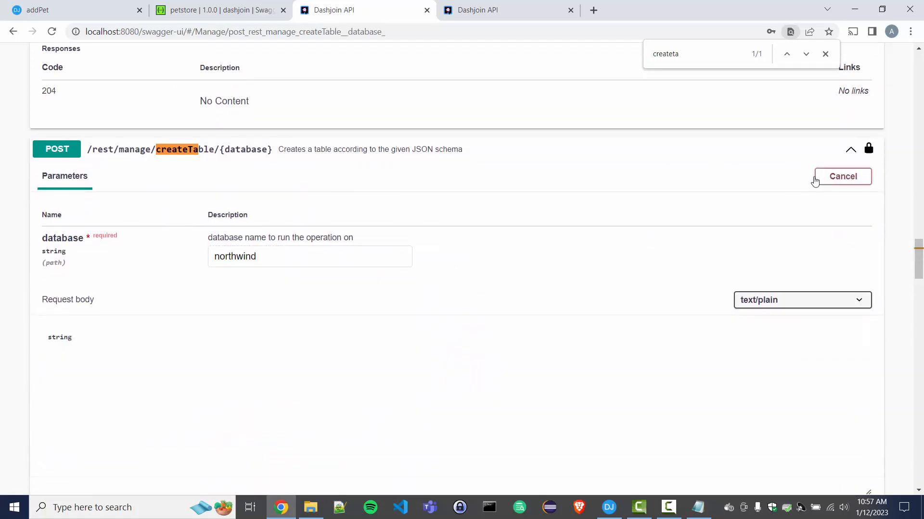
{"action": "left_click_drag", "start_coordinate": [272, 256], "coordinate": [194, 257]}
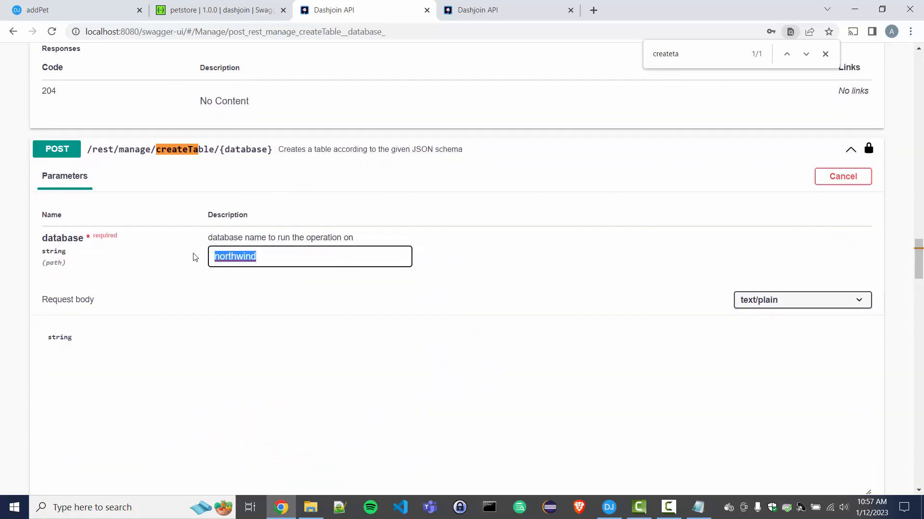
{"action": "type", "text": "postgres"}
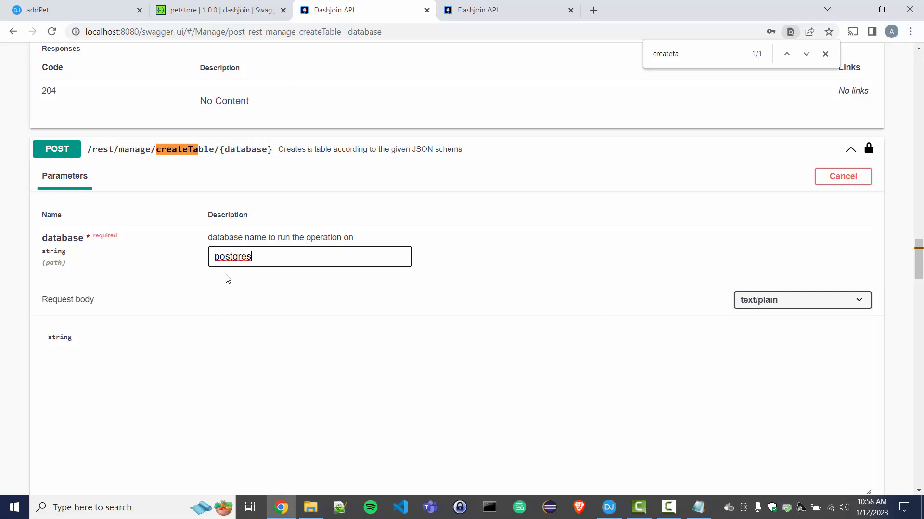
Replace the 'string' request body placeholder with Pet.
{"action": "scroll", "coordinate": [314, 326], "scroll_direction": "down", "scroll_amount": 1}
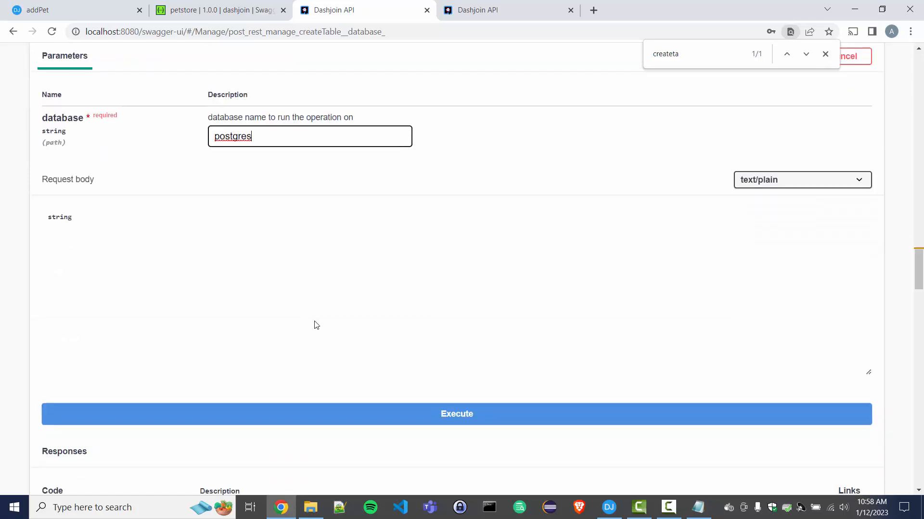
{"action": "double_click", "coordinate": [56, 277]}
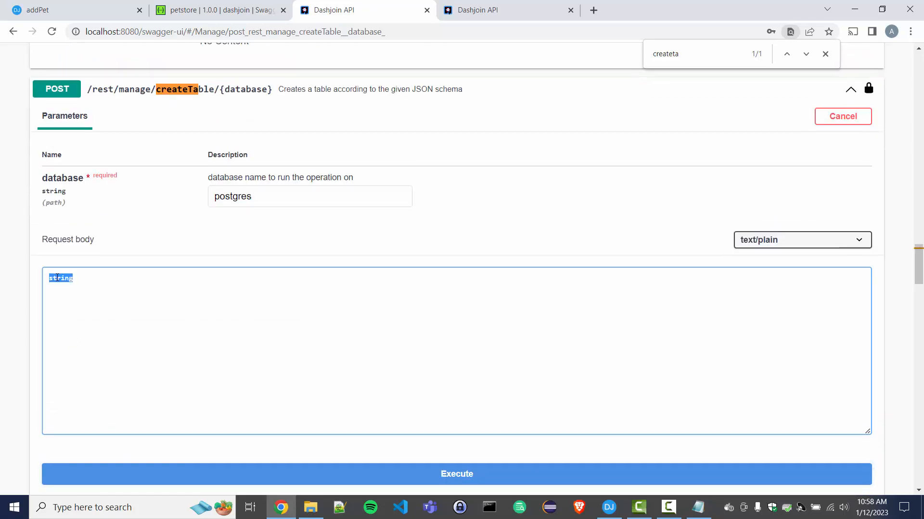
{"action": "type", "text": "P"}
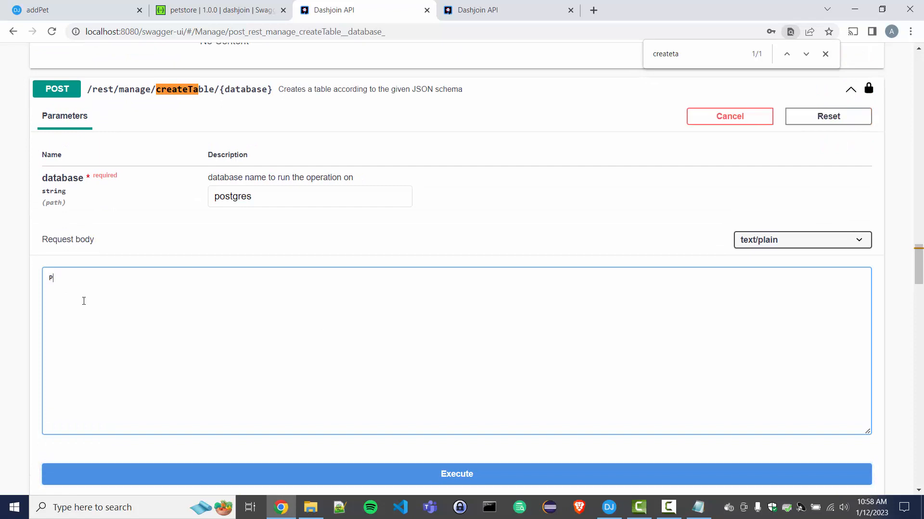
{"action": "type", "text": "et"}
Check the Pet schema in SwaggerHub, then execute createTable with body Pet on postgres.
{"action": "left_click", "coordinate": [217, 11]}
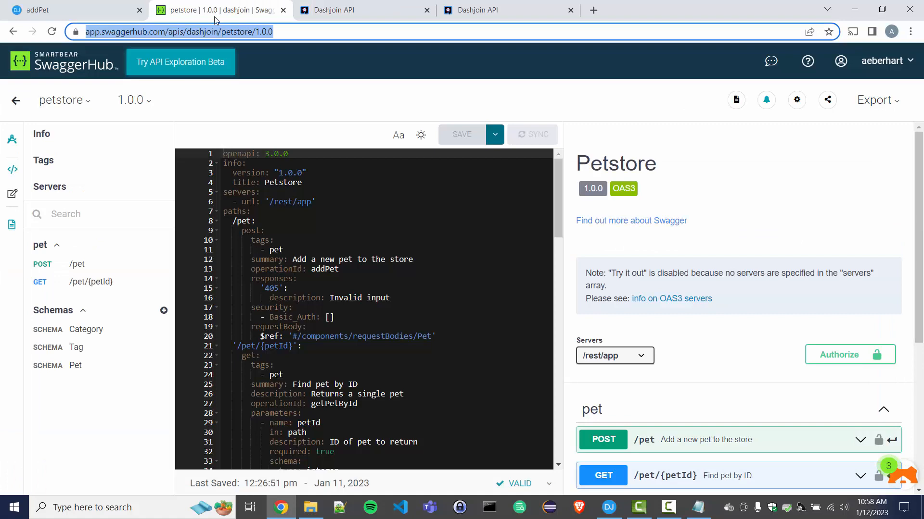
{"action": "left_click", "coordinate": [75, 365]}
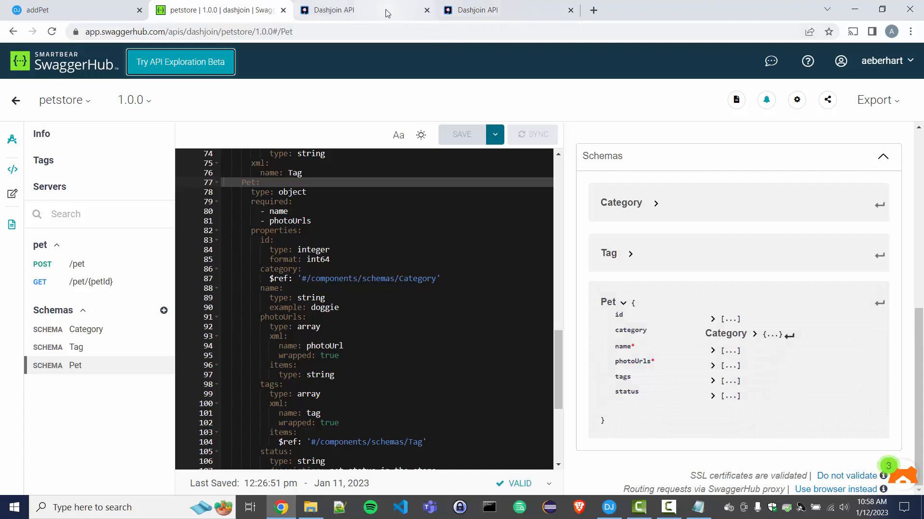
{"action": "left_click", "coordinate": [411, 13]}
{"action": "left_click", "coordinate": [406, 482]}
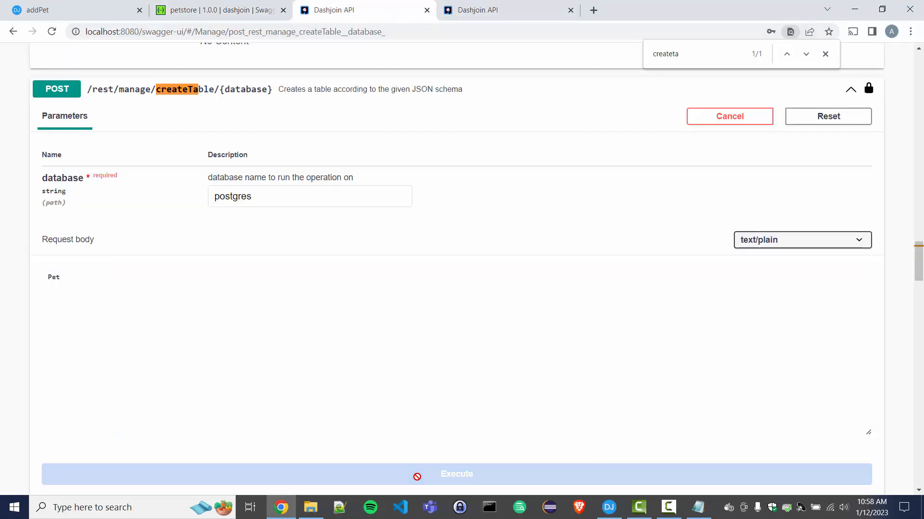
Reload Dashjoin, open the empty Pet table under postgres, and return to the Functions list.
{"action": "left_click", "coordinate": [76, 14]}
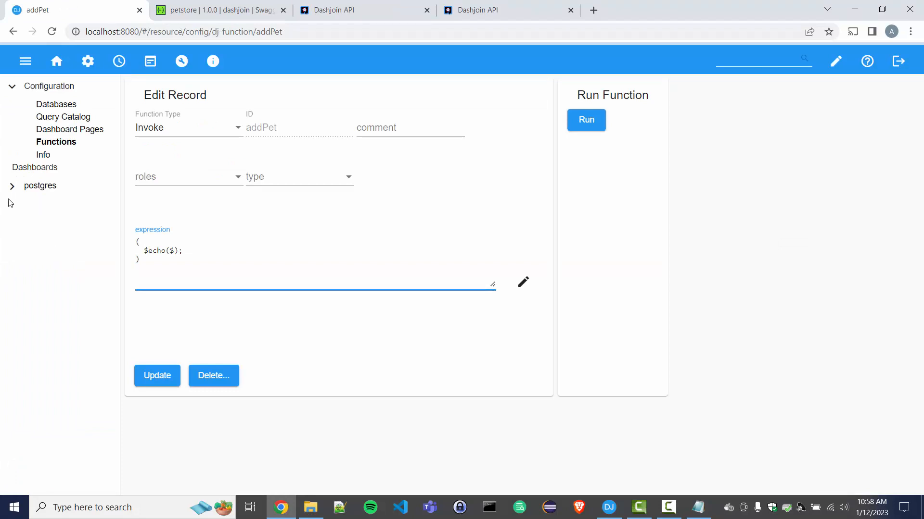
{"action": "left_click", "coordinate": [54, 34]}
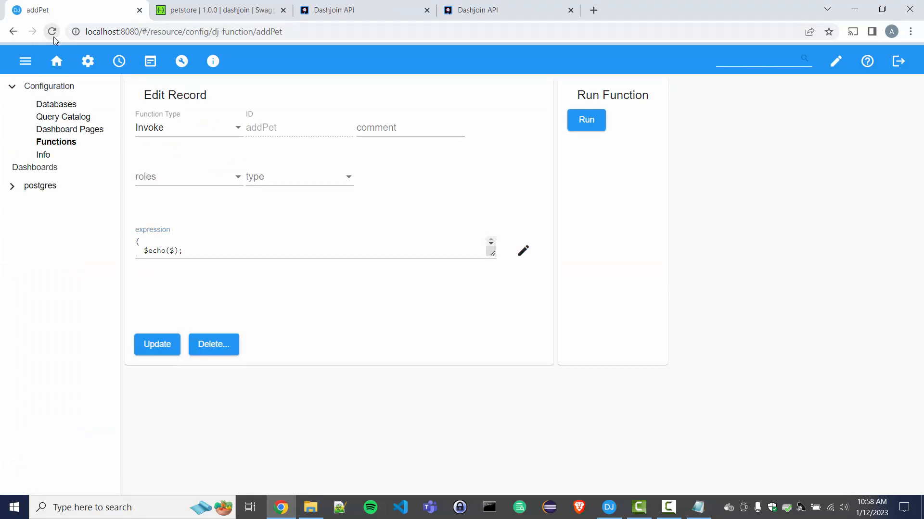
{"action": "left_click", "coordinate": [14, 188]}
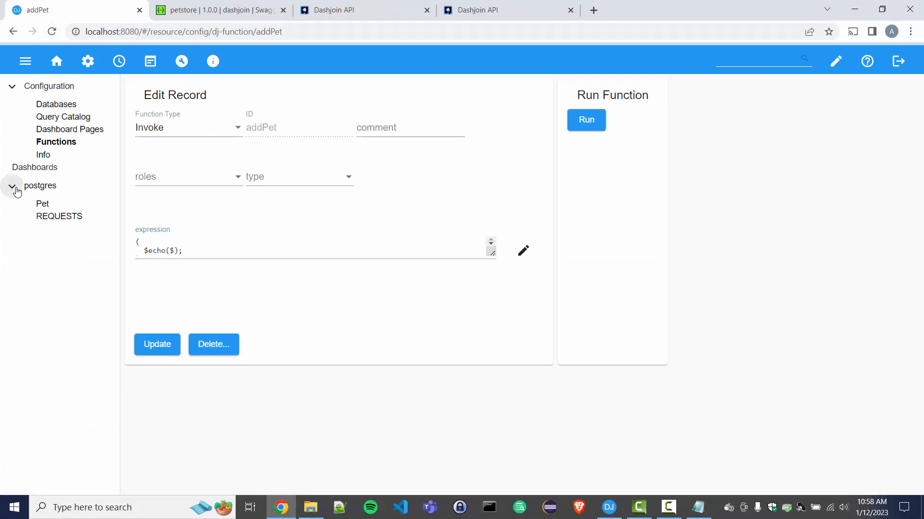
{"action": "left_click", "coordinate": [42, 210]}
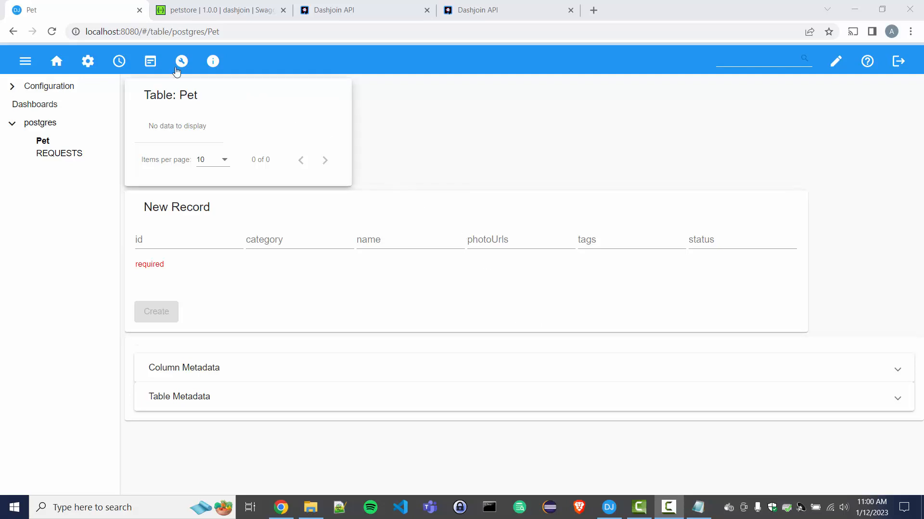
{"action": "left_click", "coordinate": [182, 62]}
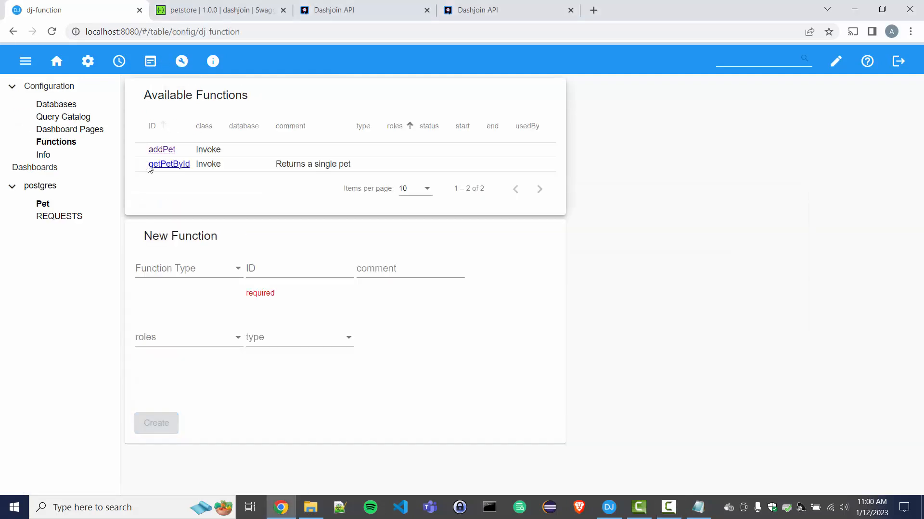
Replace getPetById's echo stub with $read("postgres", "Pet", parameters.petId) and save the function.
{"action": "left_click", "coordinate": [166, 164]}
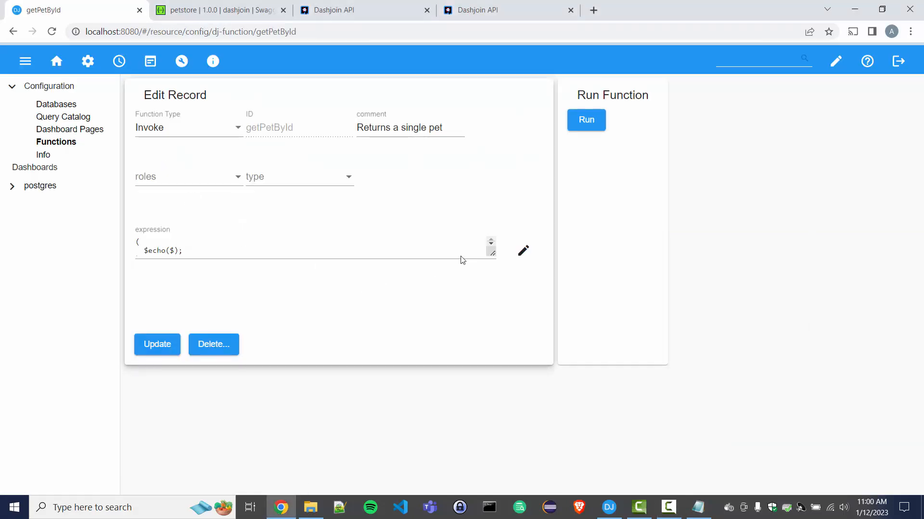
{"action": "left_click_drag", "start_coordinate": [488, 255], "coordinate": [489, 350]}
{"action": "left_click", "coordinate": [457, 338]}
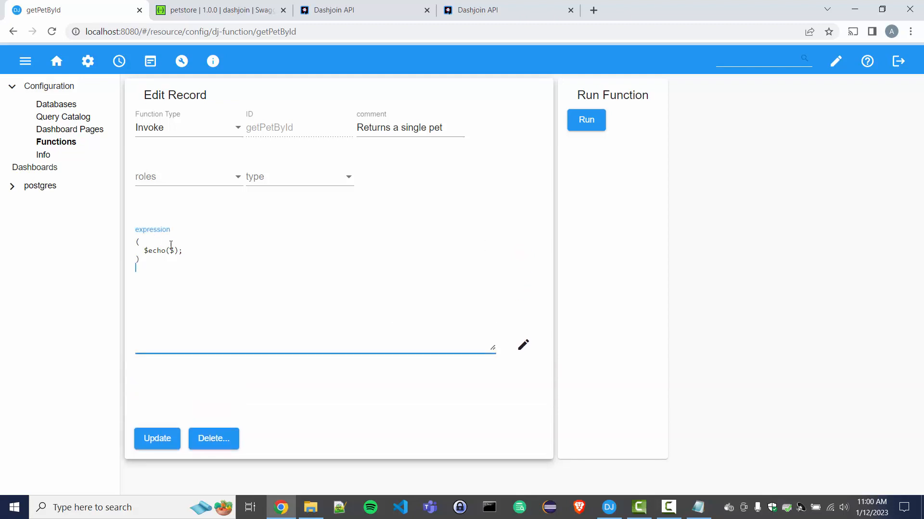
{"action": "double_click", "coordinate": [152, 251]}
{"action": "type", "text": "read"}
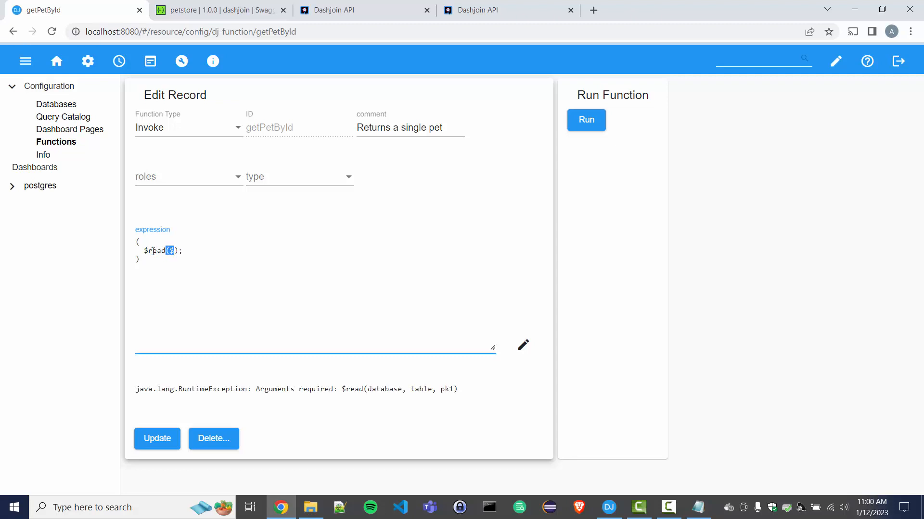
{"action": "key", "text": "shift+Right"}
{"action": "key", "text": "shift+Right"}
{"action": "type", "text": "("}
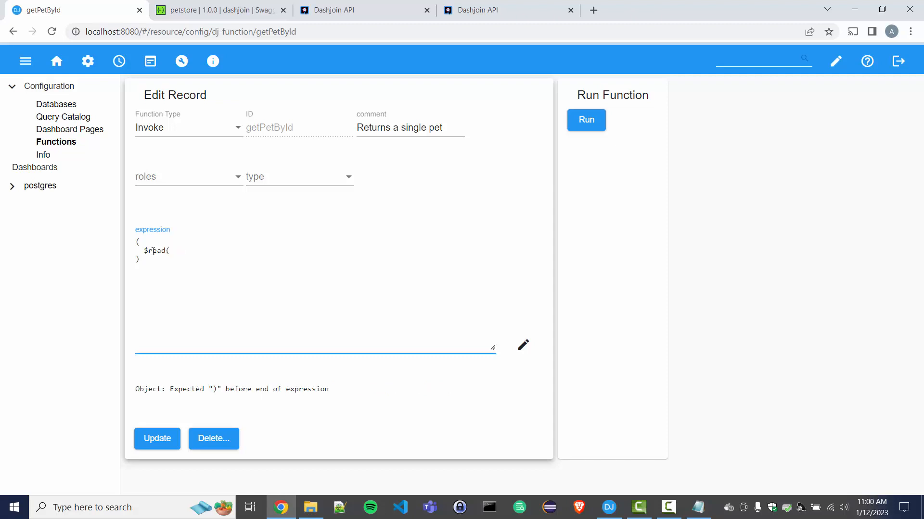
{"action": "type", "text": ");"}
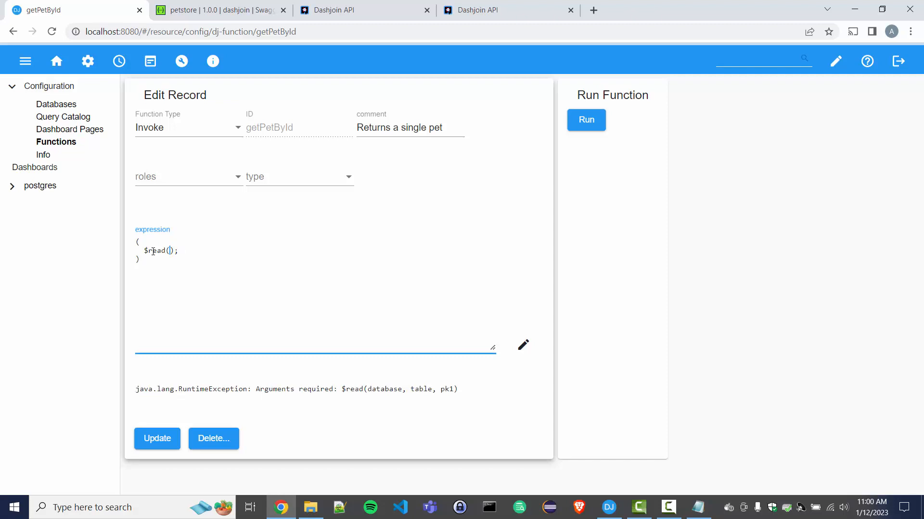
{"action": "type", "text": "\"\""}
{"action": "type", "text": "po"}
{"action": "type", "text": "stgres\","}
{"action": "type", "text": " \"Pet\""}
{"action": "type", "text": ", "}
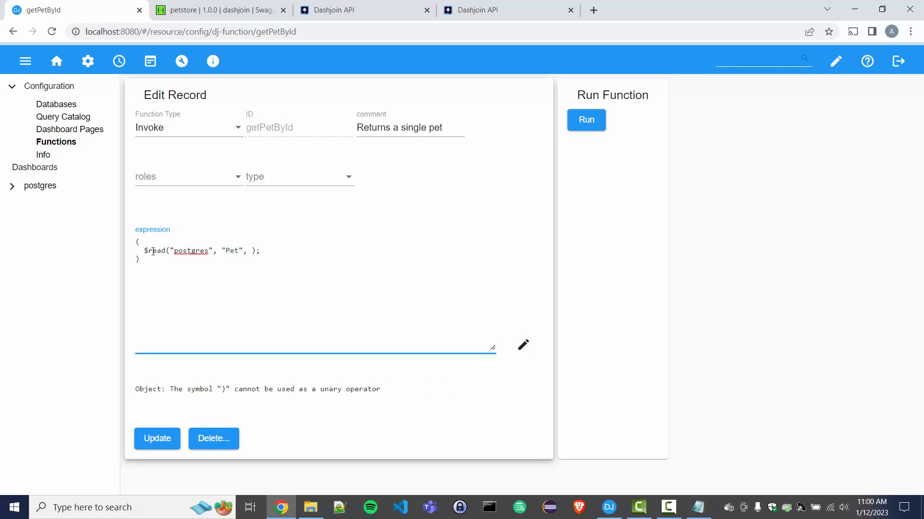
{"action": "type", "text": "parame"}
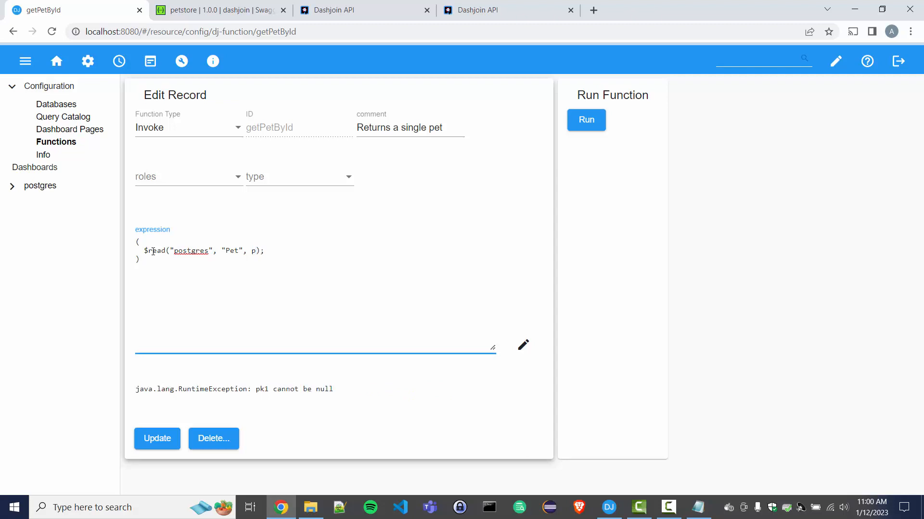
{"action": "type", "text": "ters.petId"}
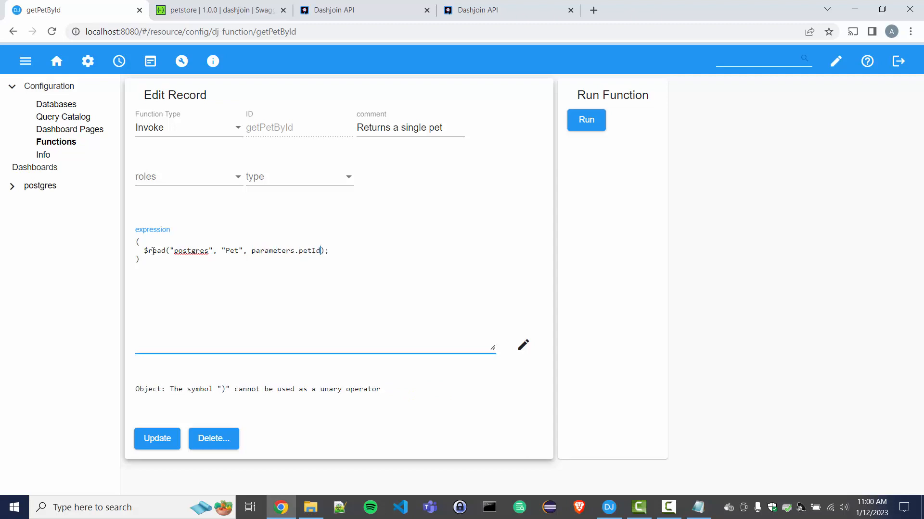
{"action": "left_click", "coordinate": [156, 445]}
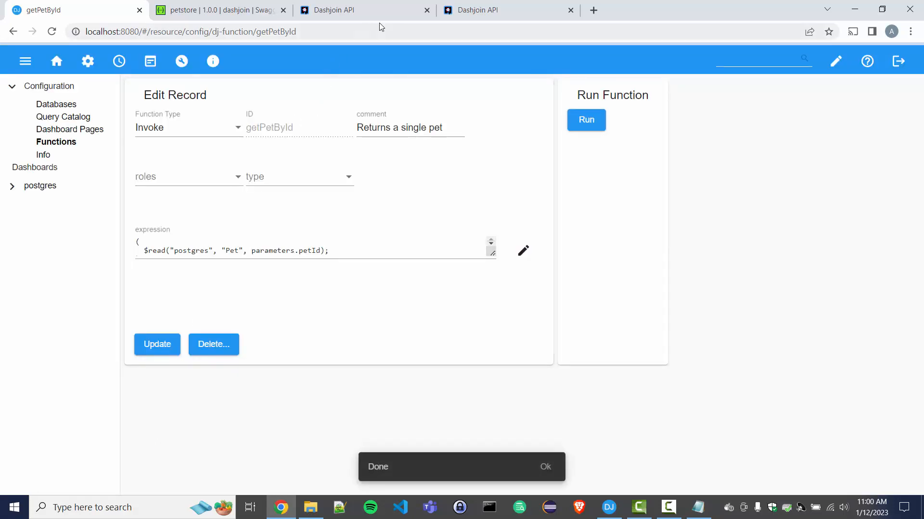
Glance at the getPetById test and createTable pages, then return to the functions list.
{"action": "left_click", "coordinate": [479, 11]}
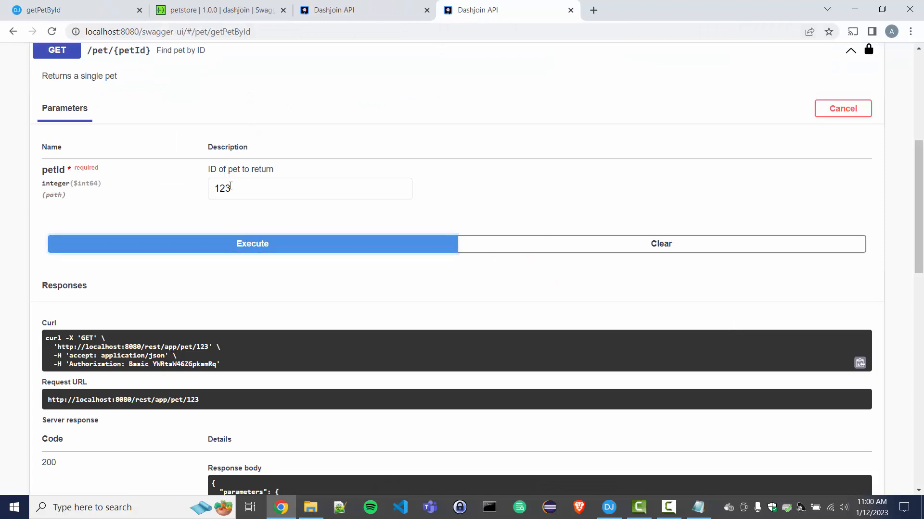
{"action": "left_click", "coordinate": [371, 9]}
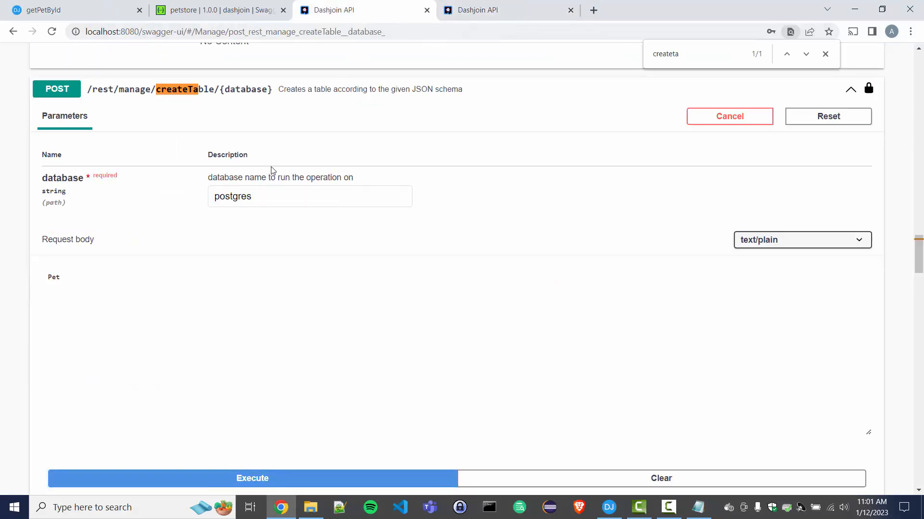
{"action": "left_click", "coordinate": [94, 8]}
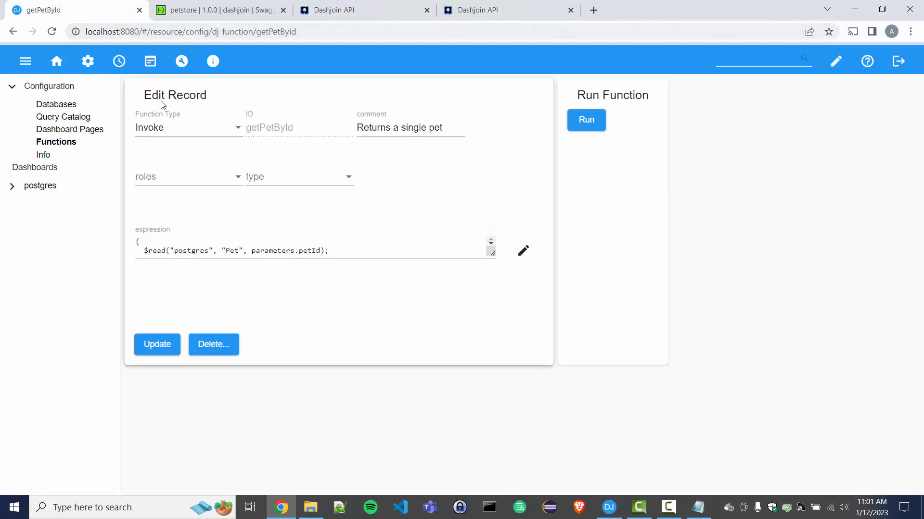
{"action": "key", "text": "alt+Left"}
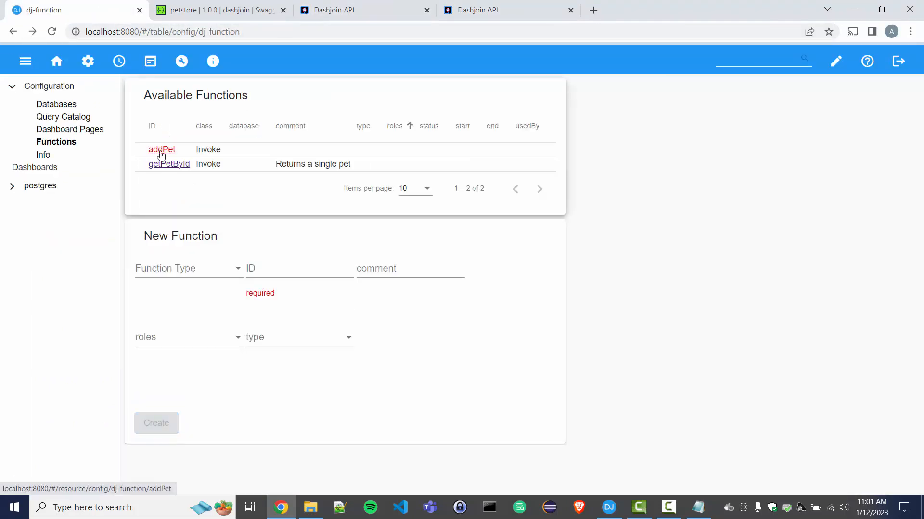
Give addPet the expression $create("postgres", "Pet", body) ahead of $echo(body) and save it.
{"action": "left_click", "coordinate": [161, 151]}
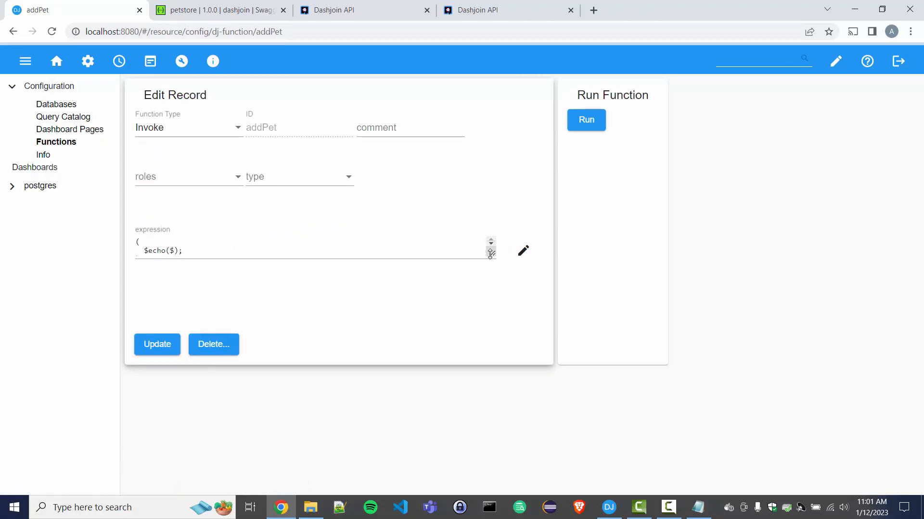
{"action": "left_click_drag", "start_coordinate": [490, 254], "coordinate": [491, 315]}
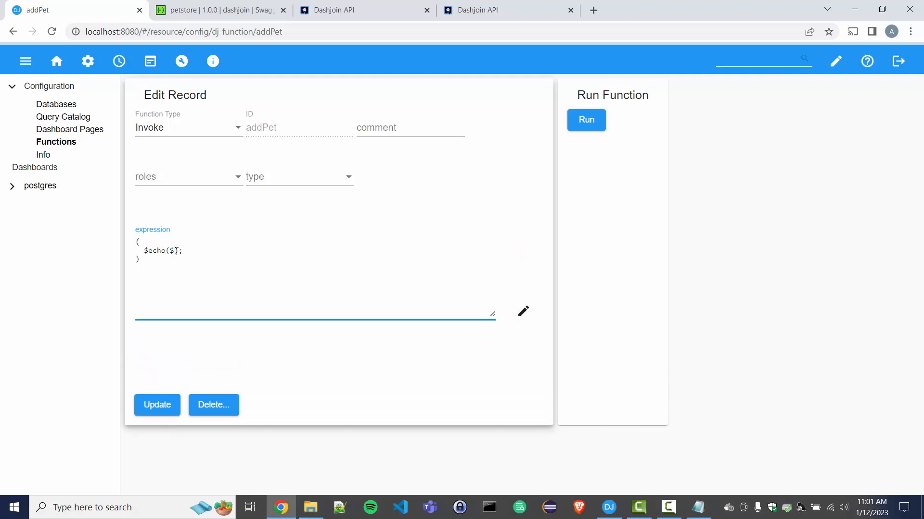
{"action": "key", "text": "BackSpace"}
{"action": "type", "text": "body"}
{"action": "key", "text": "Return"}
{"action": "key", "text": "Tab"}
{"action": "type", "text": "$"}
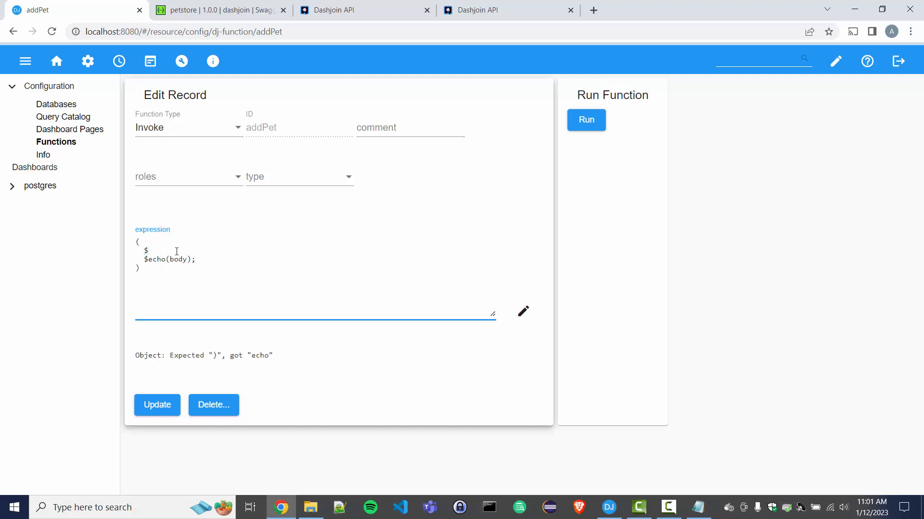
{"action": "type", "text": "create();"}
{"action": "key", "text": "Left"}
{"action": "key", "text": "Left"}
{"action": "type", "text": "\""}
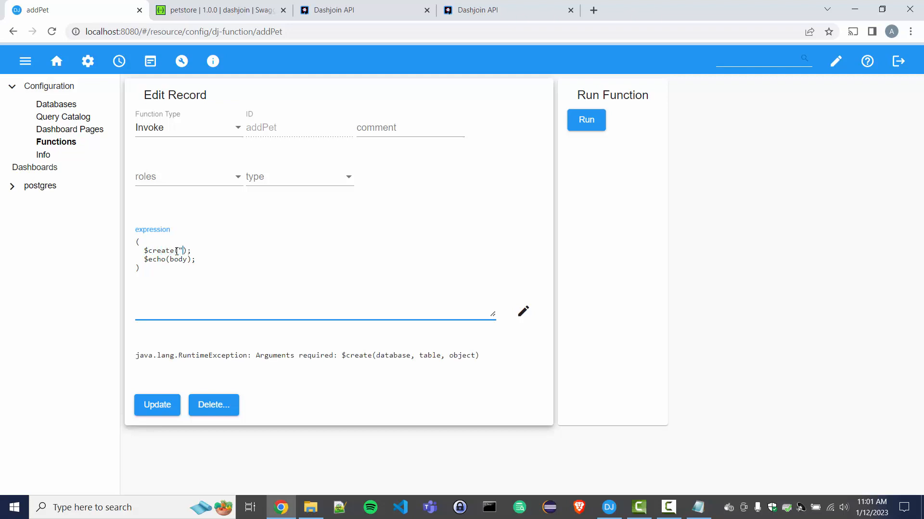
{"action": "type", "text": "postgres\", \"Pet\", body"}
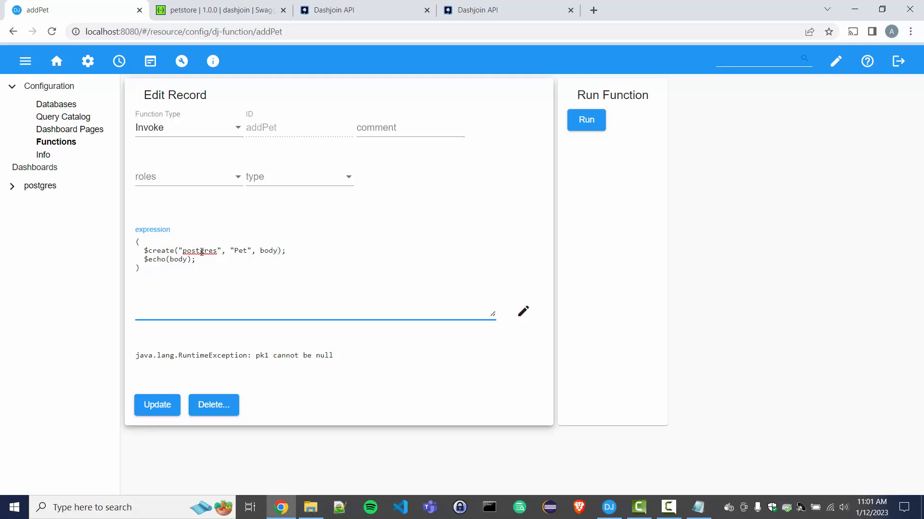
{"action": "left_click", "coordinate": [153, 409]}
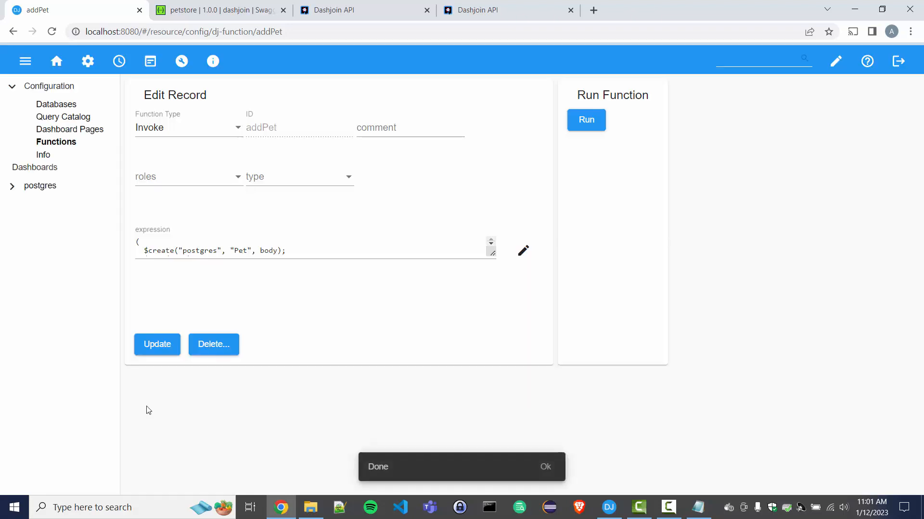
Execute POST /pet in Swagger UI with the example doggie pet request body.
{"action": "left_click", "coordinate": [519, 17]}
{"action": "scroll", "coordinate": [336, 202], "scroll_direction": "up", "scroll_amount": 3}
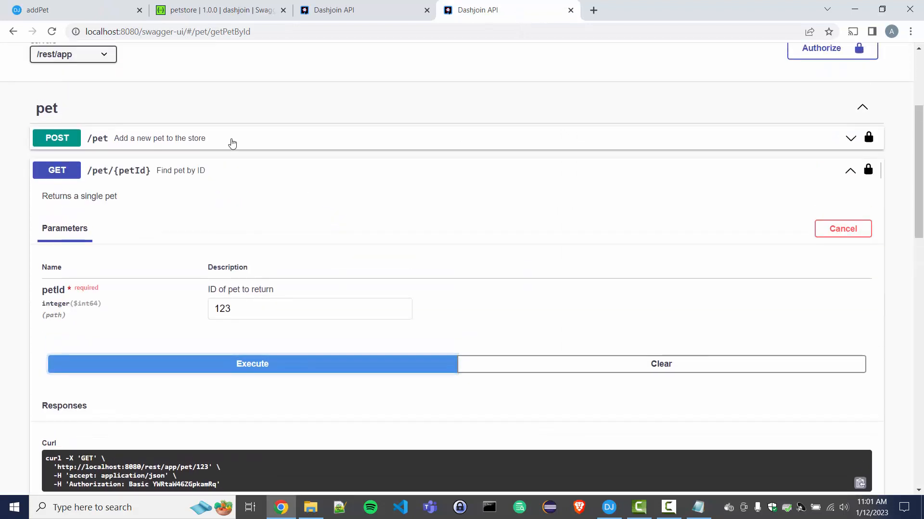
{"action": "left_click", "coordinate": [233, 143]}
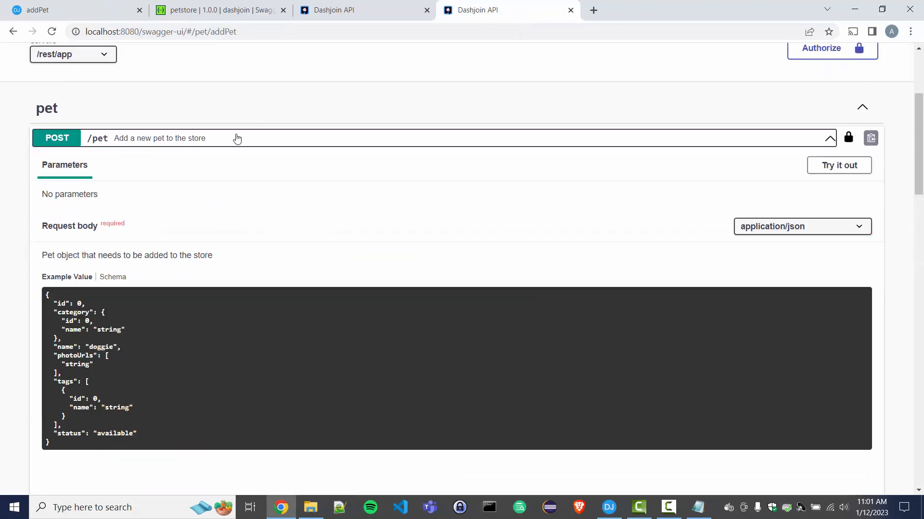
{"action": "left_click", "coordinate": [845, 174]}
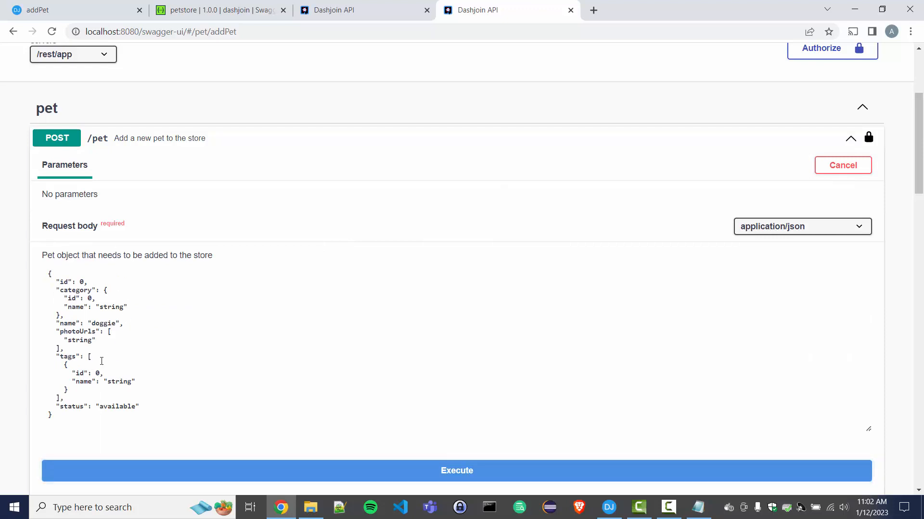
{"action": "left_click_drag", "start_coordinate": [59, 274], "coordinate": [78, 423]}
{"action": "left_click", "coordinate": [78, 424]}
{"action": "scroll", "coordinate": [160, 340], "scroll_direction": "down", "scroll_amount": 2}
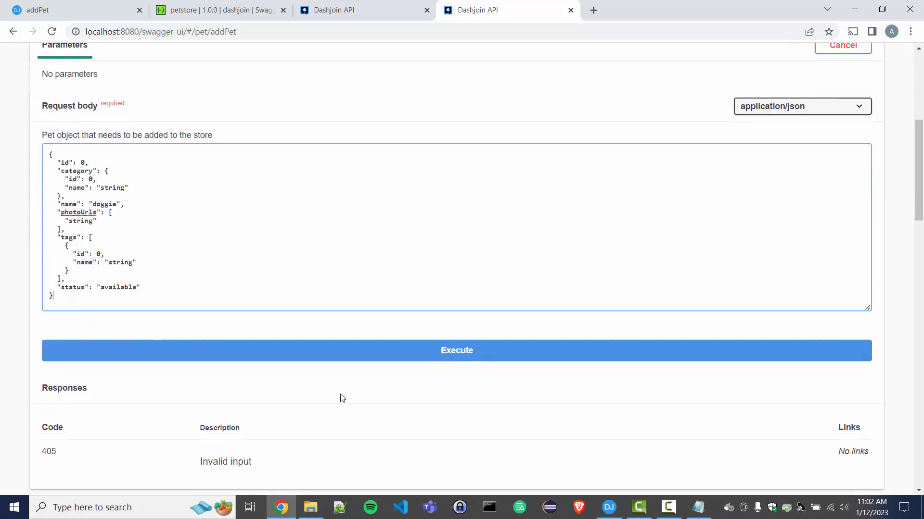
{"action": "left_click", "coordinate": [355, 356]}
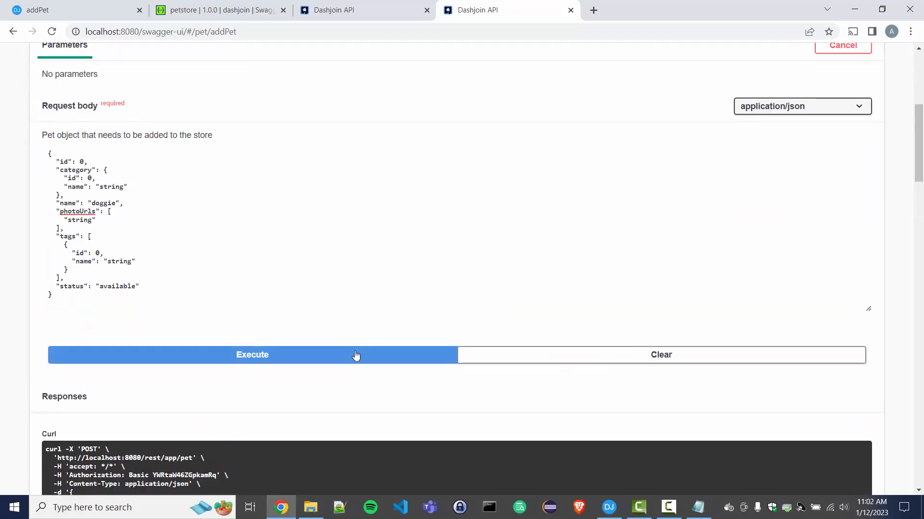
Review the 200 response echoing the doggie pet, then return to the addPet editor.
{"action": "scroll", "coordinate": [340, 291], "scroll_direction": "down", "scroll_amount": 6}
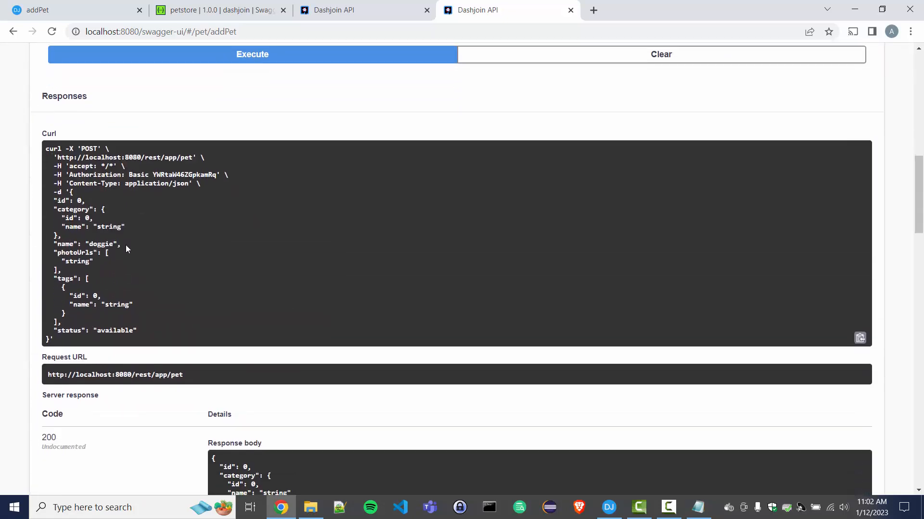
{"action": "scroll", "coordinate": [117, 260], "scroll_direction": "down", "scroll_amount": 4}
{"action": "left_click_drag", "start_coordinate": [215, 278], "coordinate": [243, 415]}
{"action": "left_click", "coordinate": [243, 416]}
{"action": "left_click", "coordinate": [88, 13]}
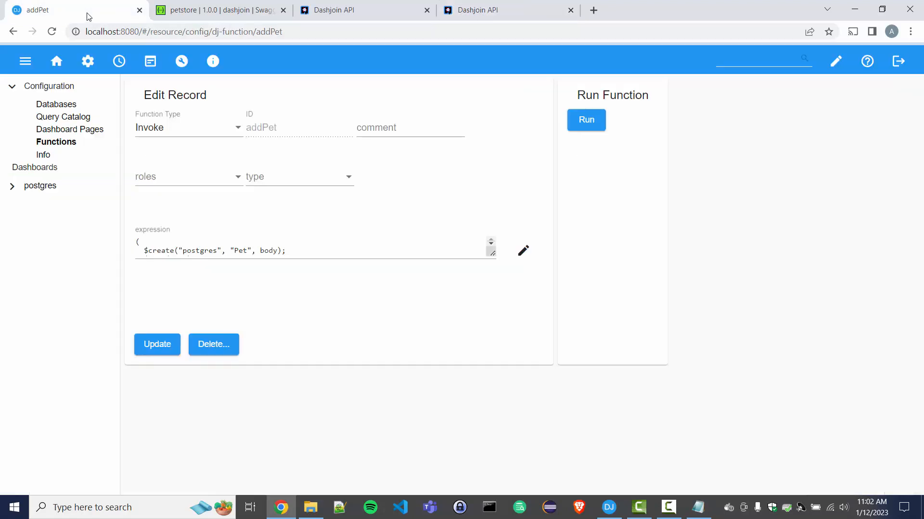
Open the postgres Pet table and reload it to show the stored doggie record (id 0).
{"action": "left_click", "coordinate": [13, 187]}
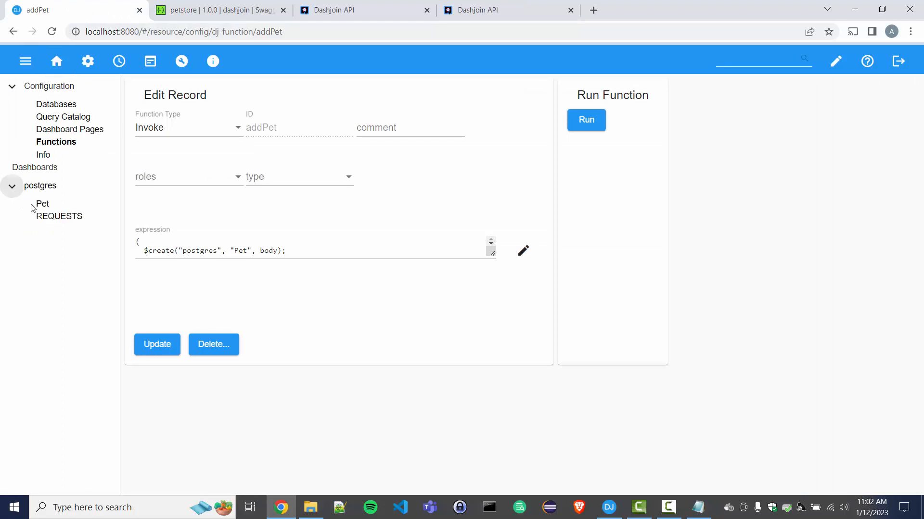
{"action": "left_click", "coordinate": [42, 204]}
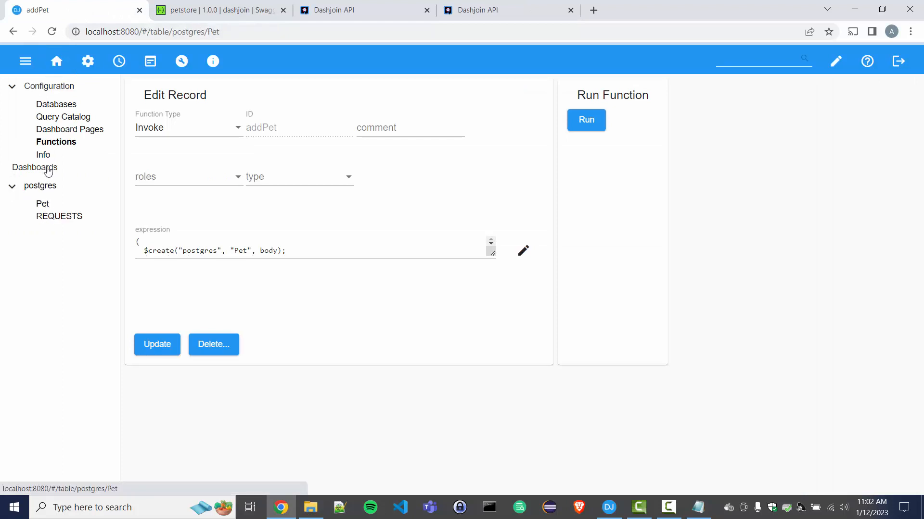
{"action": "left_click", "coordinate": [52, 31]}
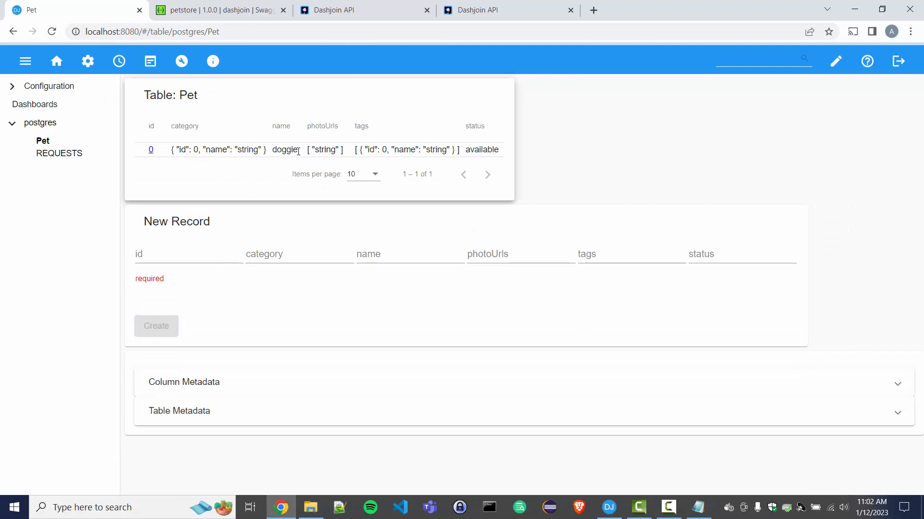
{"action": "left_click", "coordinate": [478, 10]}
{"action": "scroll", "coordinate": [240, 245], "scroll_direction": "up", "scroll_amount": 4}
{"action": "scroll", "coordinate": [240, 241], "scroll_direction": "up", "scroll_amount": 7}
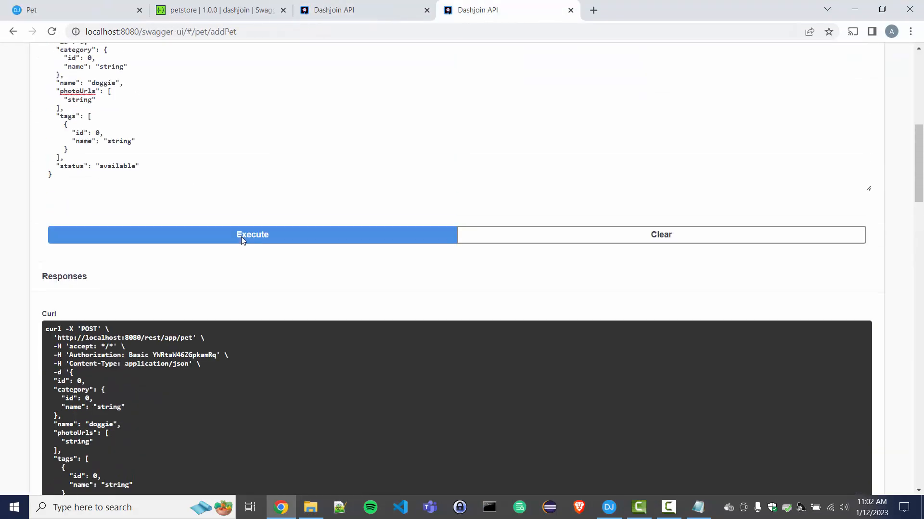
Run GET /pet/{petId} with petId 0 and view the returned doggie record.
{"action": "left_click", "coordinate": [144, 71]}
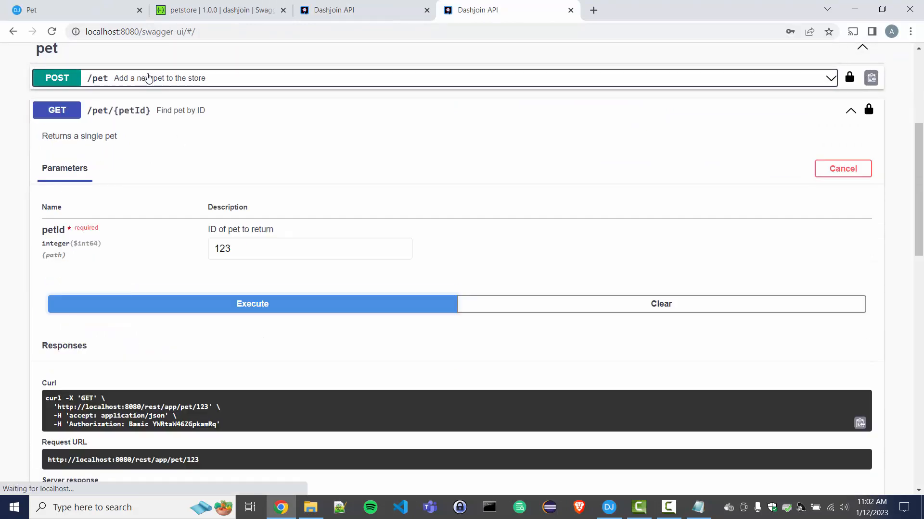
{"action": "double_click", "coordinate": [224, 248]}
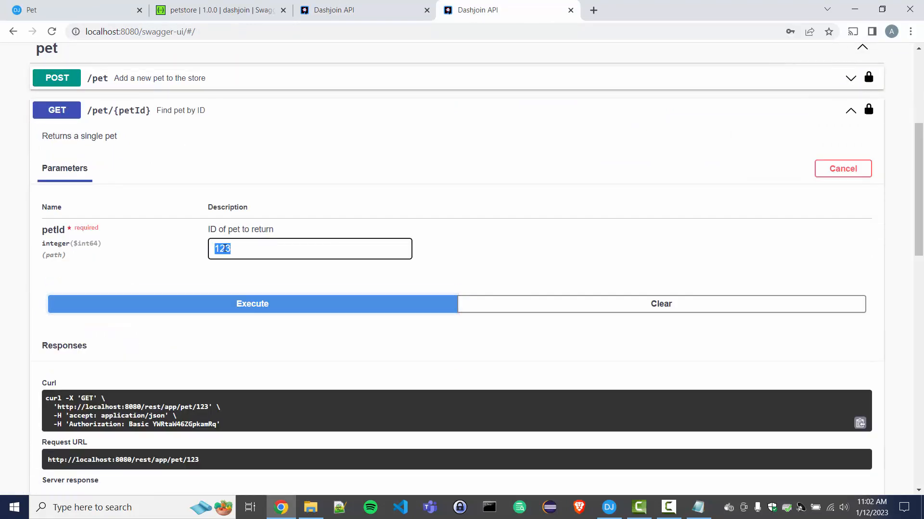
{"action": "type", "text": "0"}
{"action": "left_click", "coordinate": [356, 307]}
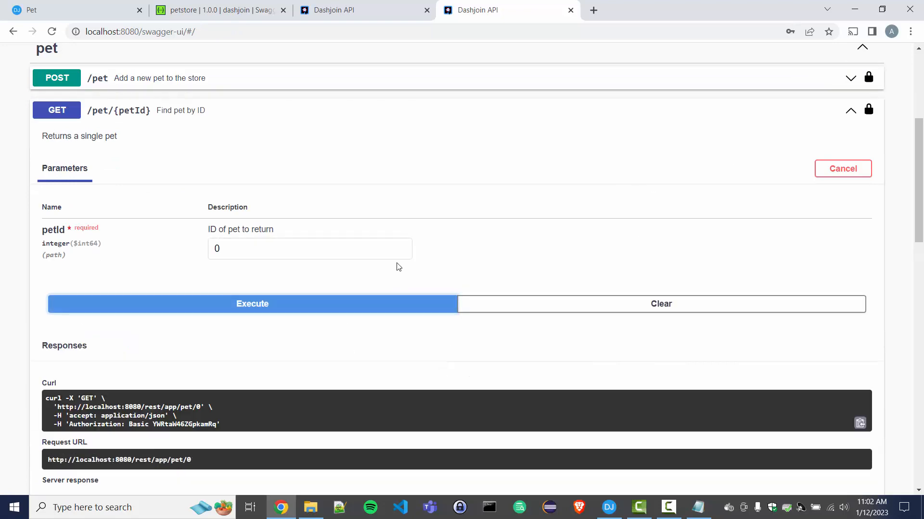
{"action": "scroll", "coordinate": [397, 265], "scroll_direction": "down", "scroll_amount": 6}
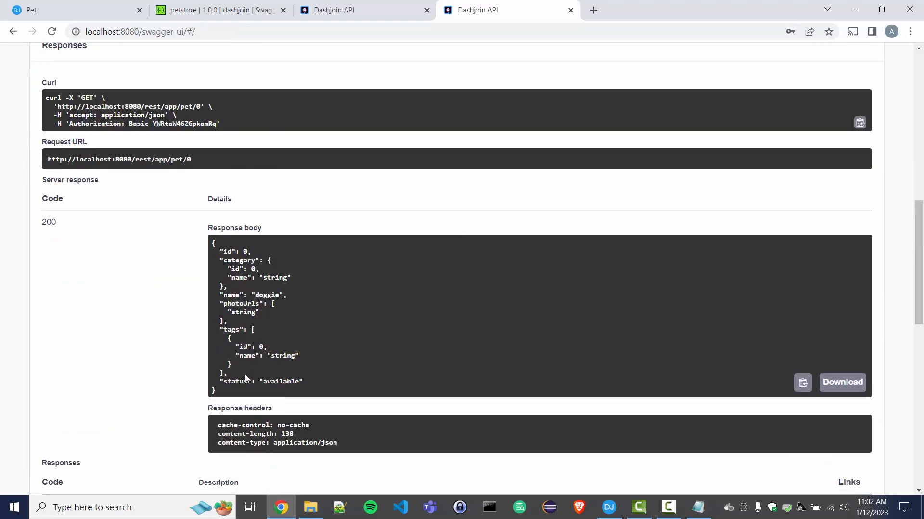
{"action": "scroll", "coordinate": [246, 374], "scroll_direction": "down", "scroll_amount": 1}
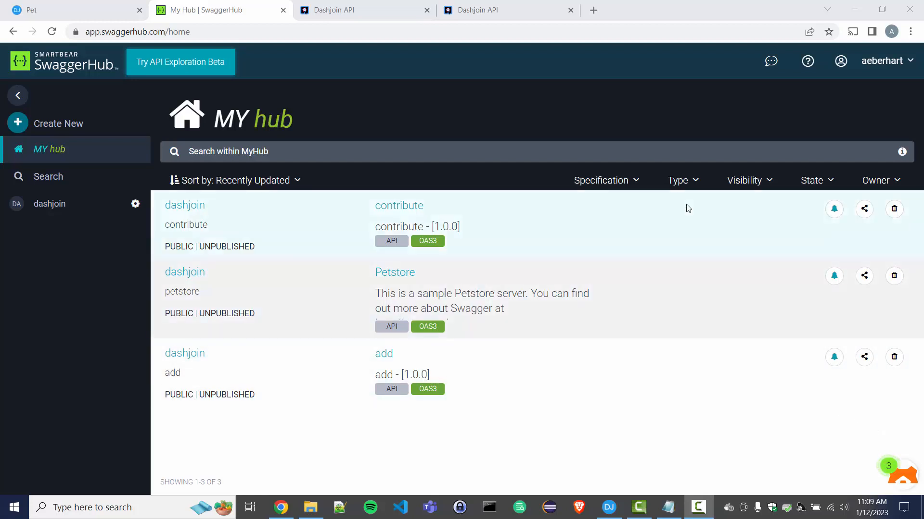
Open the openapi system configuration setting and add a new key-value entry.
{"action": "left_click", "coordinate": [80, 18]}
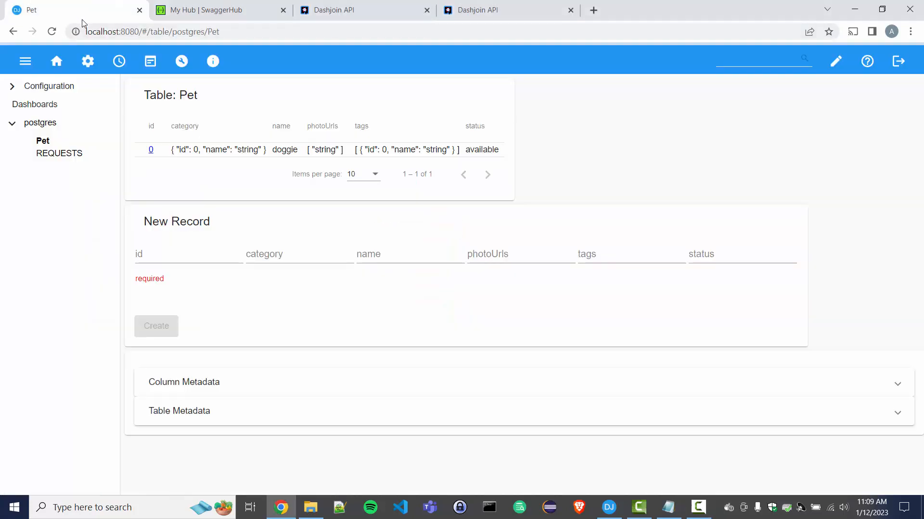
{"action": "left_click", "coordinate": [89, 62]}
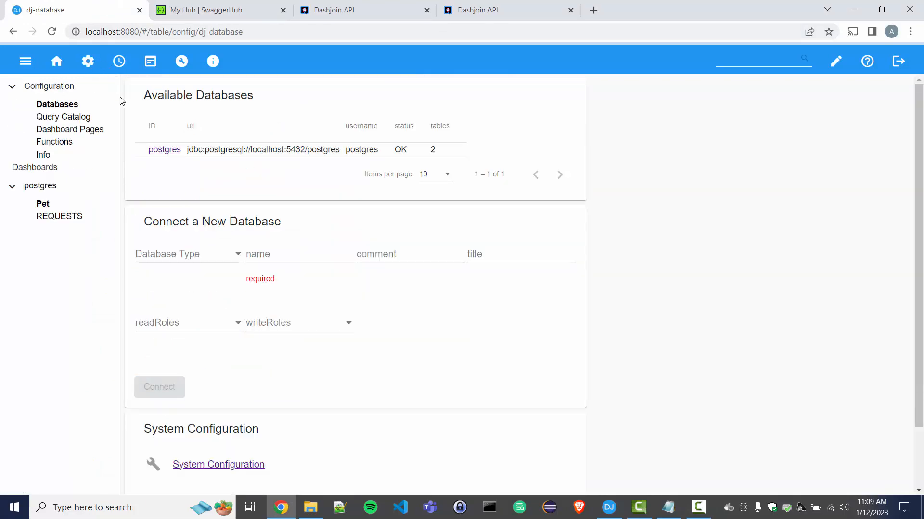
{"action": "left_click", "coordinate": [225, 469]}
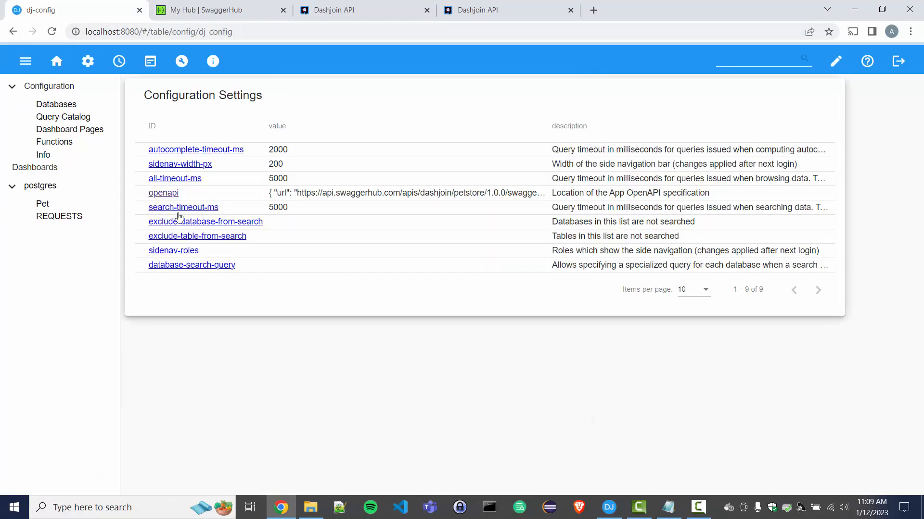
{"action": "left_click", "coordinate": [166, 193]}
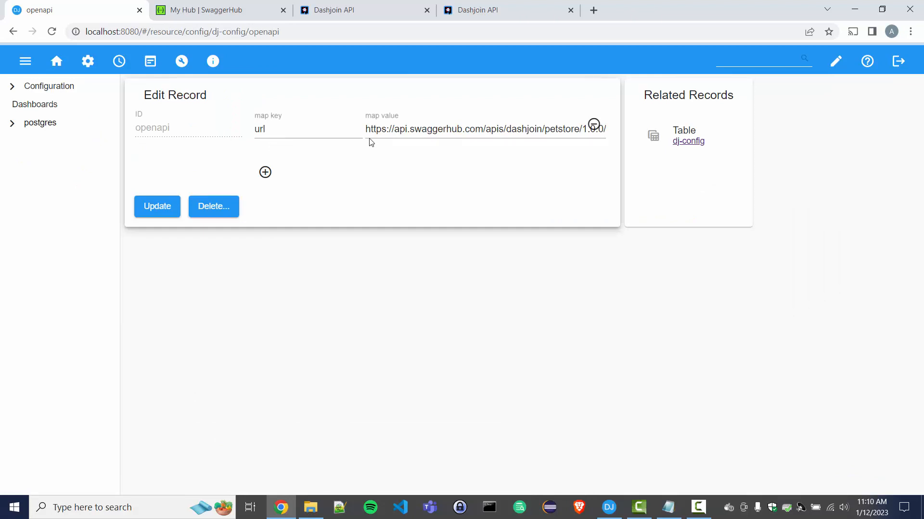
{"action": "left_click", "coordinate": [265, 173]}
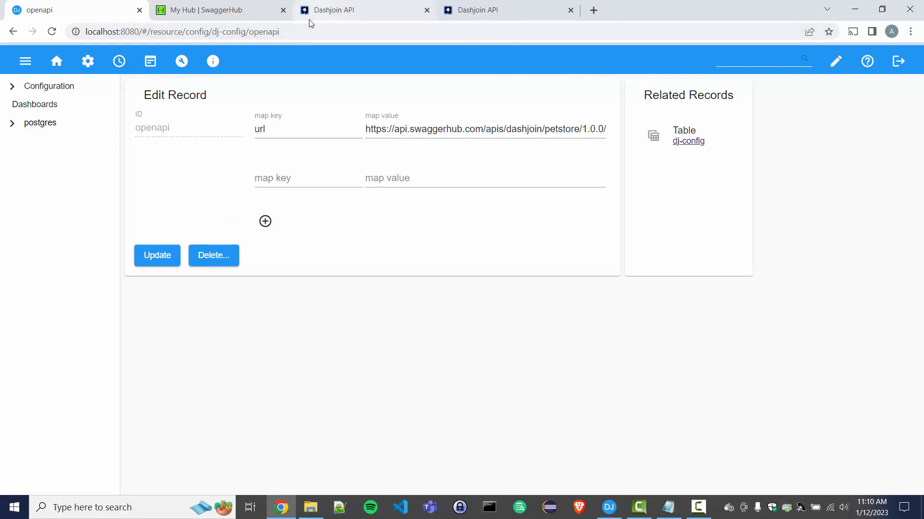
Copy the API key from SwaggerHub's account API key settings.
{"action": "left_click", "coordinate": [207, 9]}
{"action": "left_click", "coordinate": [877, 64]}
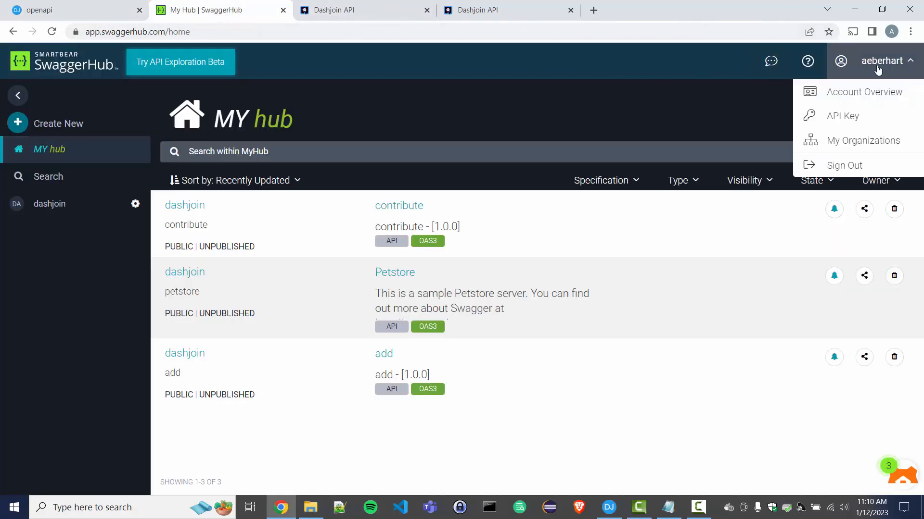
{"action": "left_click", "coordinate": [869, 121]}
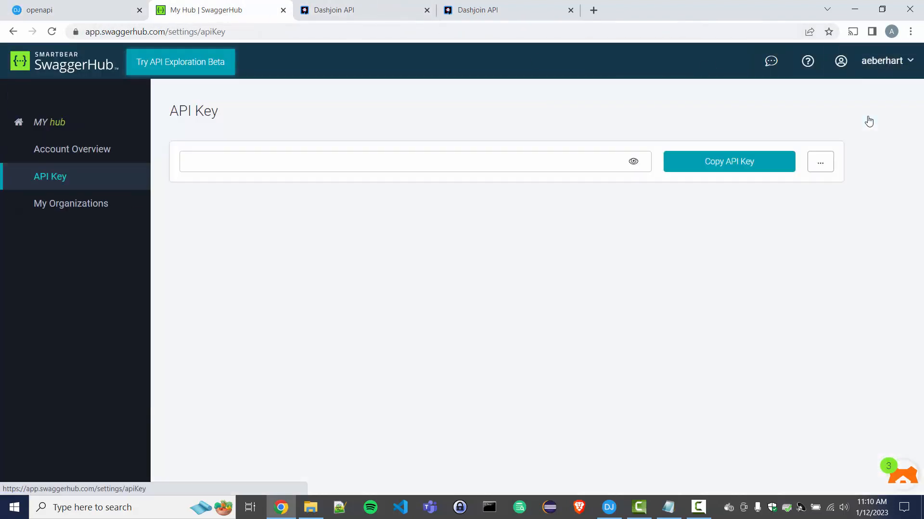
{"action": "left_click", "coordinate": [737, 168]}
Save an apiKey entry holding the pasted SwaggerHub API key in the openapi setting.
{"action": "left_click", "coordinate": [96, 15]}
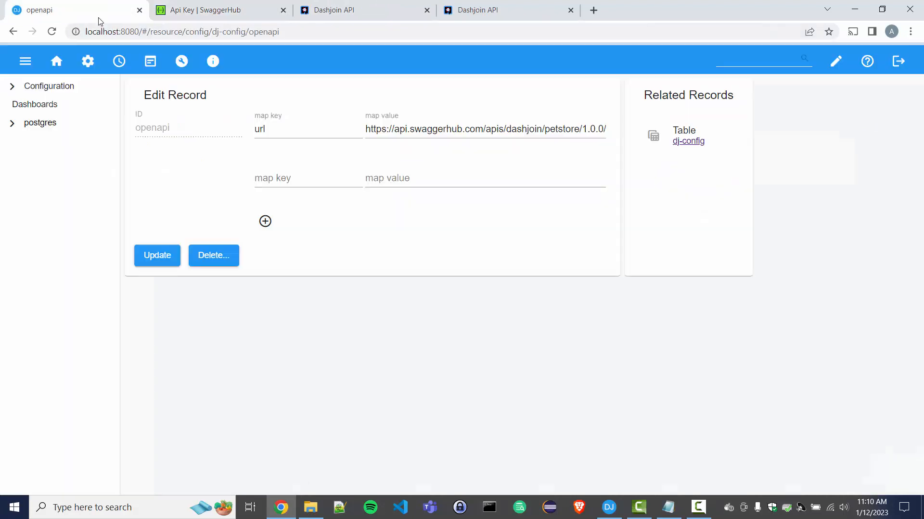
{"action": "left_click", "coordinate": [317, 176]}
{"action": "type", "text": "apiKey"}
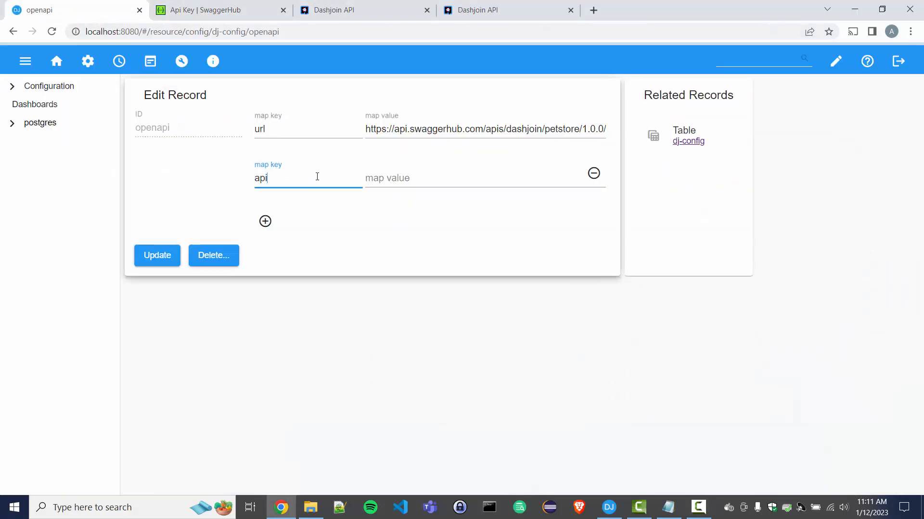
{"action": "left_click", "coordinate": [401, 179]}
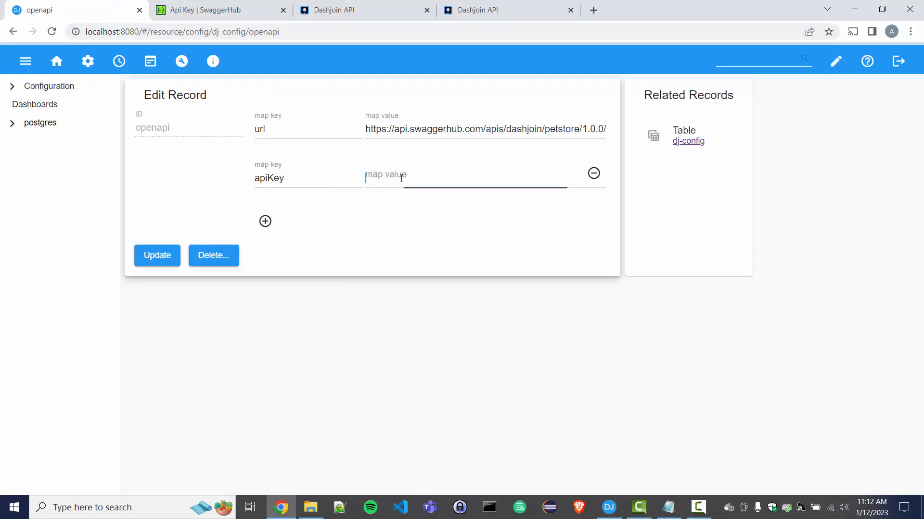
{"action": "key", "text": "ctrl+v"}
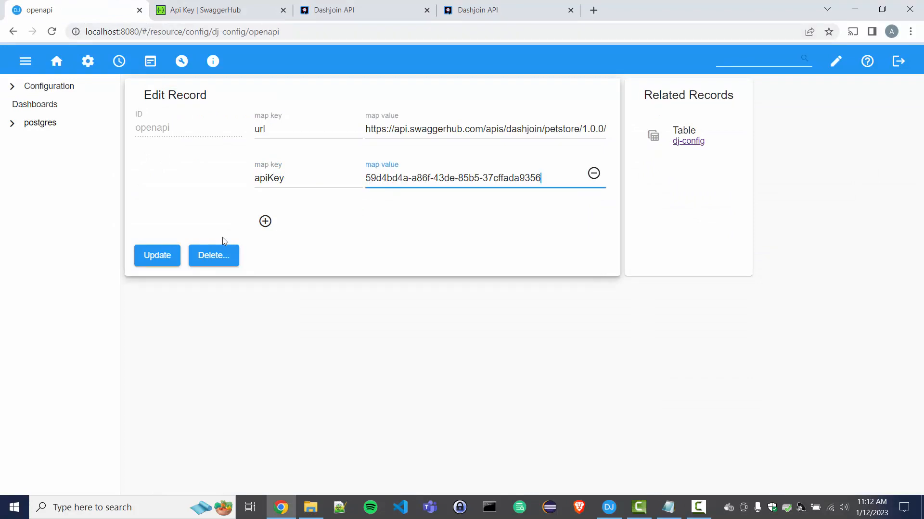
{"action": "left_click", "coordinate": [154, 260]}
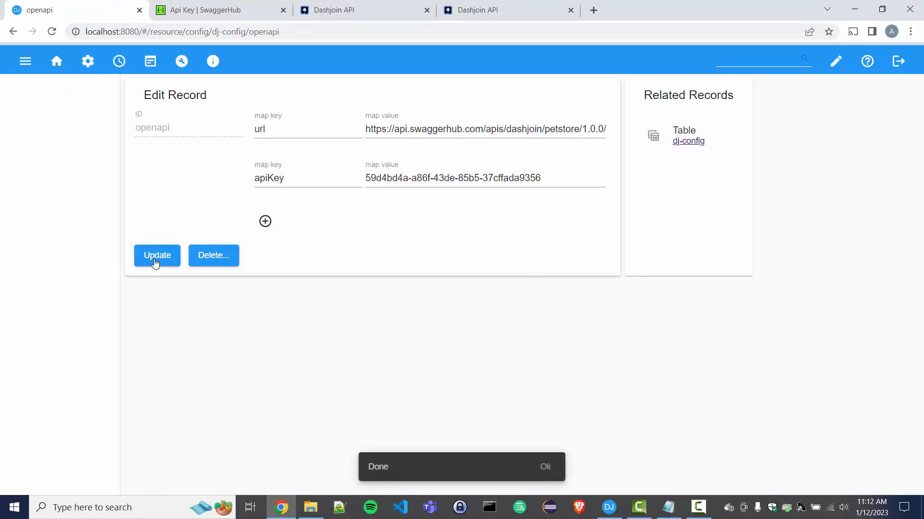
{"action": "left_click", "coordinate": [56, 61]}
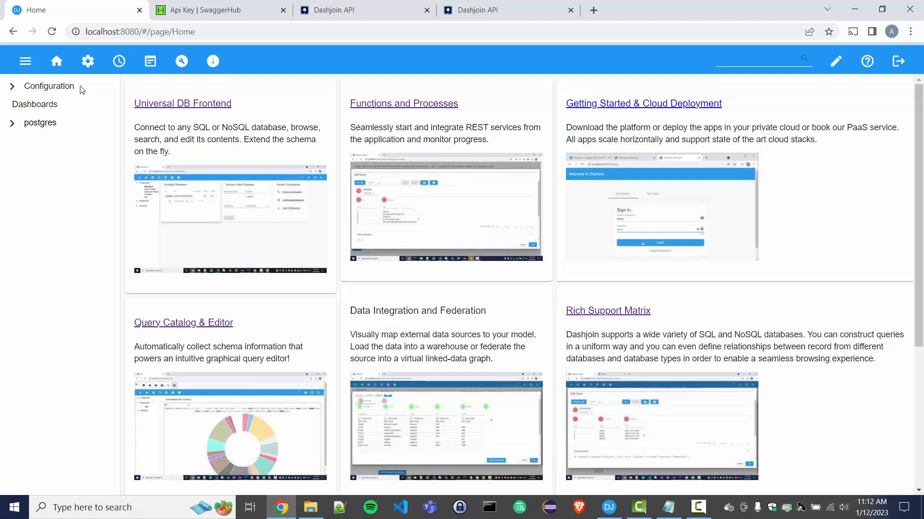
{"action": "key", "text": "ctrl+Tab"}
Open the contribute API from My Hub and highlight its x-dashjoin Pet schema block.
{"action": "left_click", "coordinate": [56, 123]}
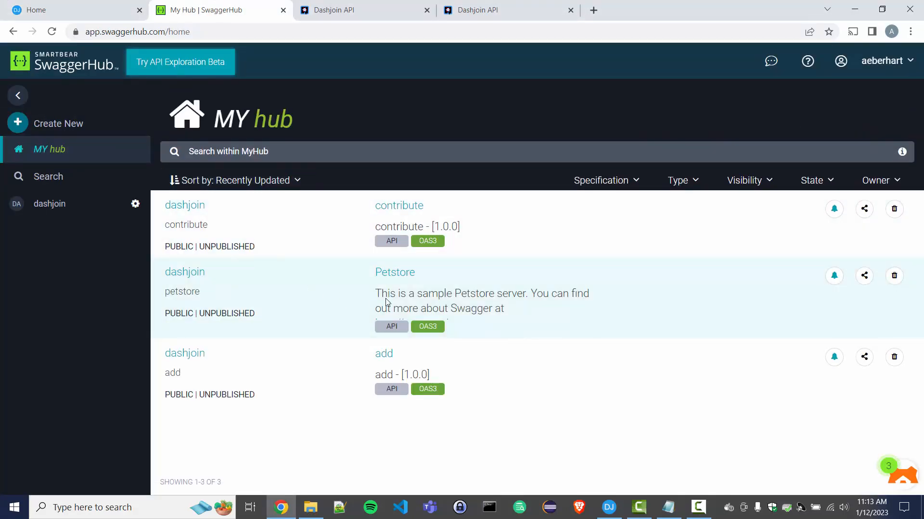
{"action": "left_click", "coordinate": [395, 213]}
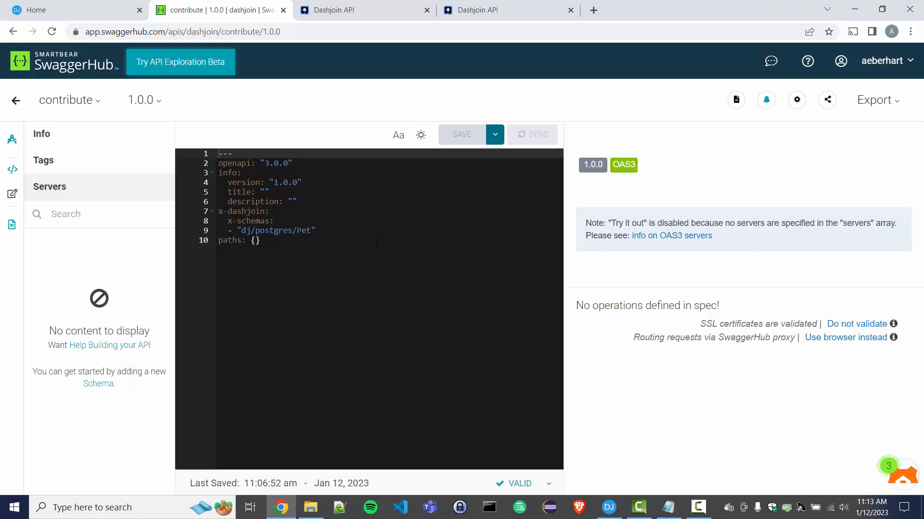
{"action": "left_click", "coordinate": [312, 202]}
{"action": "key", "text": "Down"}
{"action": "key", "text": "Home"}
{"action": "key", "text": "shift+Down"}
{"action": "key", "text": "shift+Down"}
{"action": "key", "text": "shift+Down"}
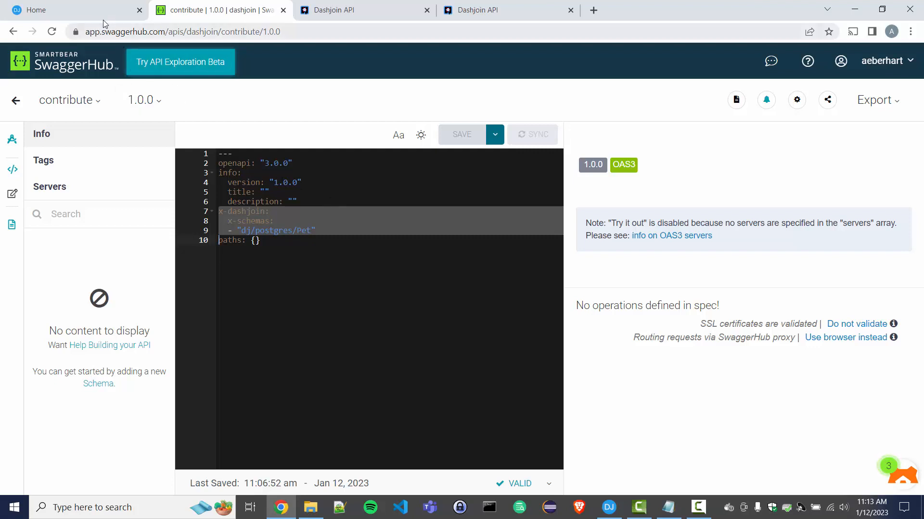
{"action": "left_click", "coordinate": [36, 9]}
{"action": "key", "text": "alt+Left"}
{"action": "key", "text": "alt+Left"}
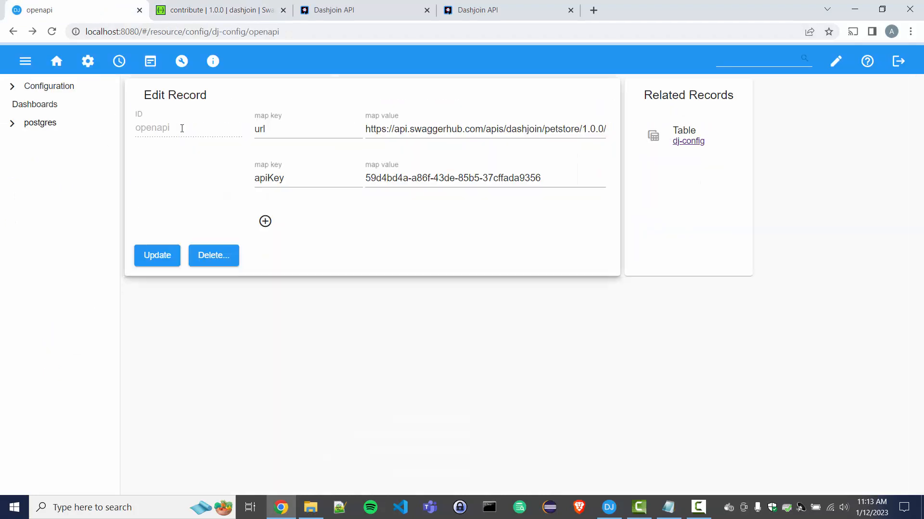
Replace 'petstore' with 'contribute' in the openapi url and save the setting.
{"action": "key", "text": "alt+Left"}
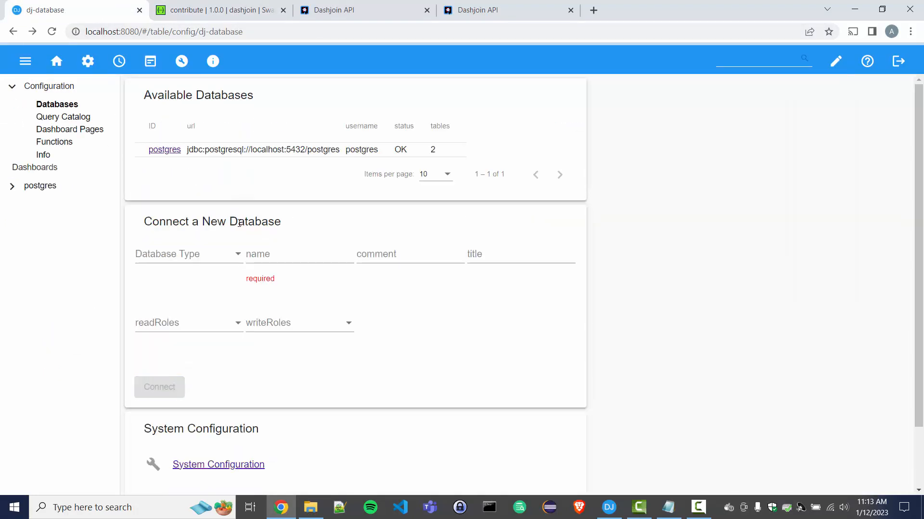
{"action": "left_click", "coordinate": [195, 467]}
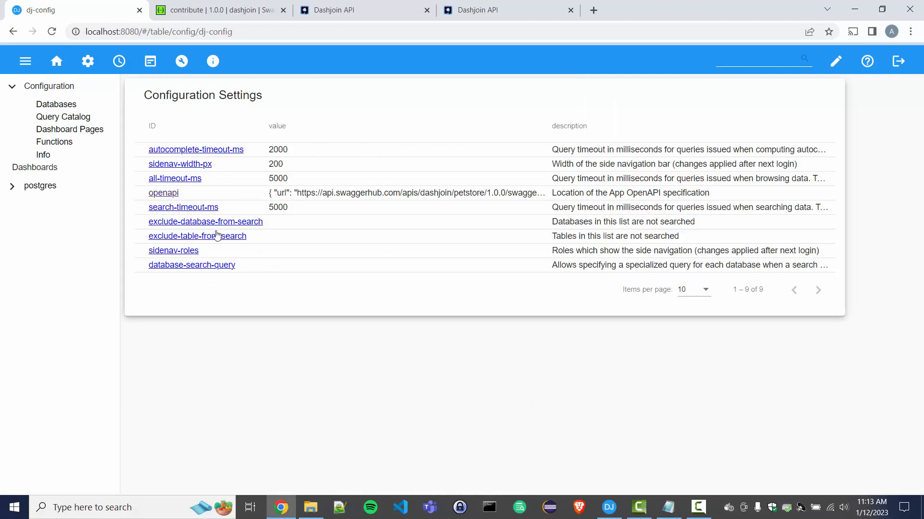
{"action": "left_click", "coordinate": [163, 195]}
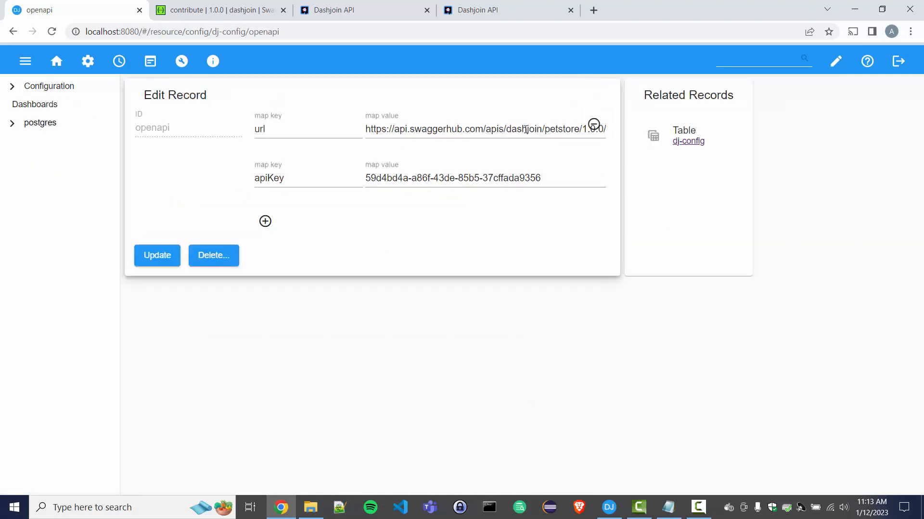
{"action": "double_click", "coordinate": [560, 128]}
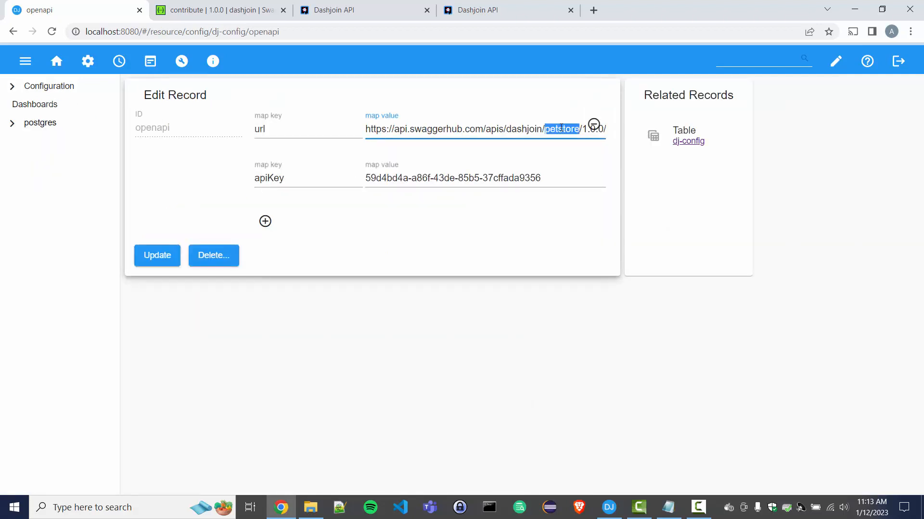
{"action": "type", "text": "contribute"}
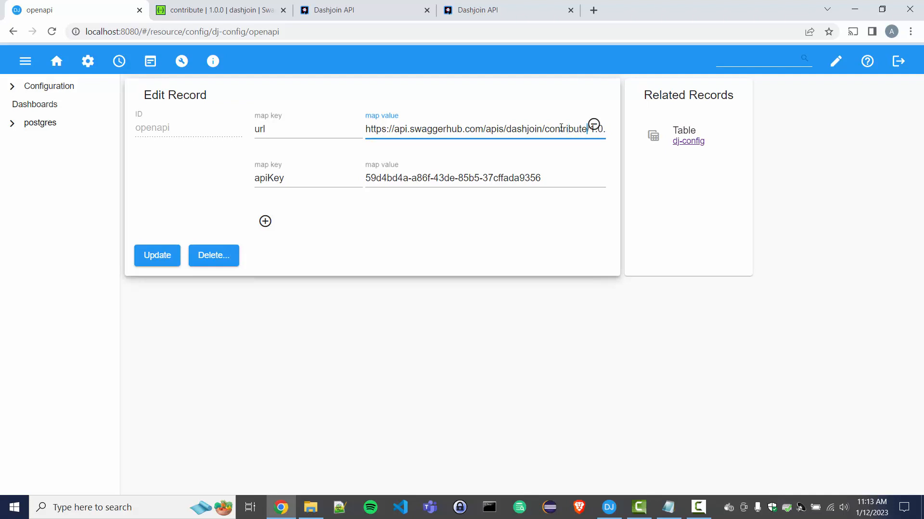
{"action": "left_click", "coordinate": [173, 258]}
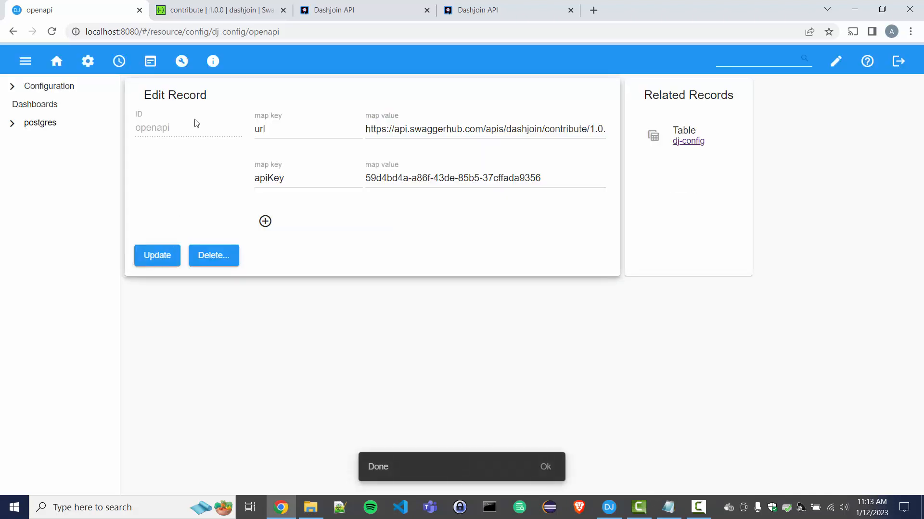
{"action": "left_click", "coordinate": [479, 11]}
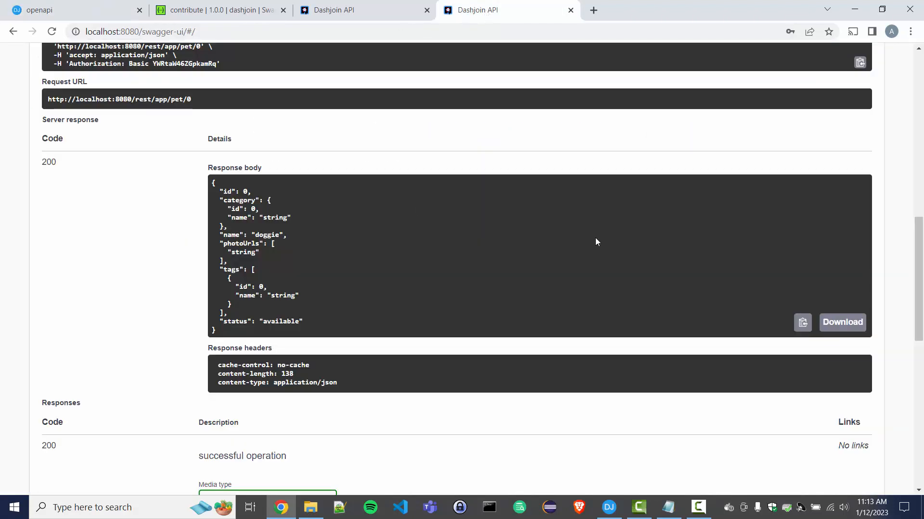
{"action": "scroll", "coordinate": [463, 101], "scroll_direction": "up", "scroll_amount": 12}
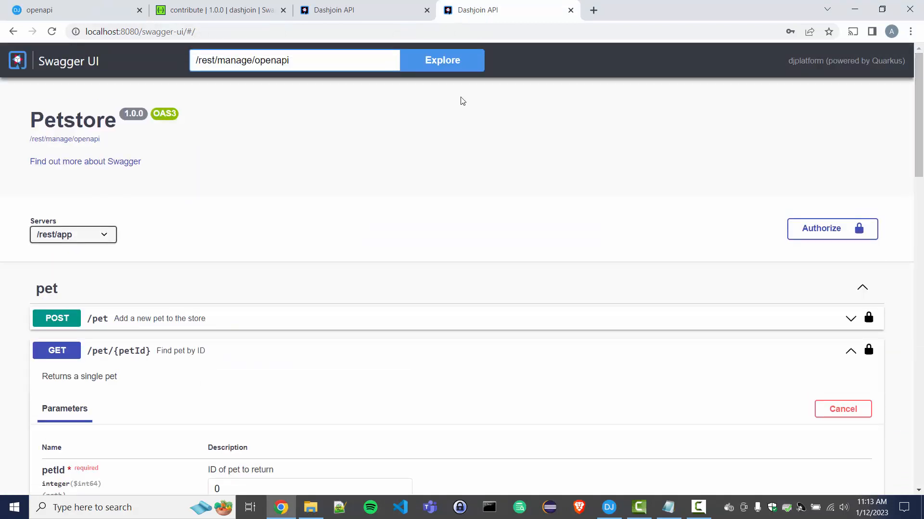
Reload the spec in Swagger UI and expand the Pet schema to view its fields.
{"action": "left_click", "coordinate": [442, 71]}
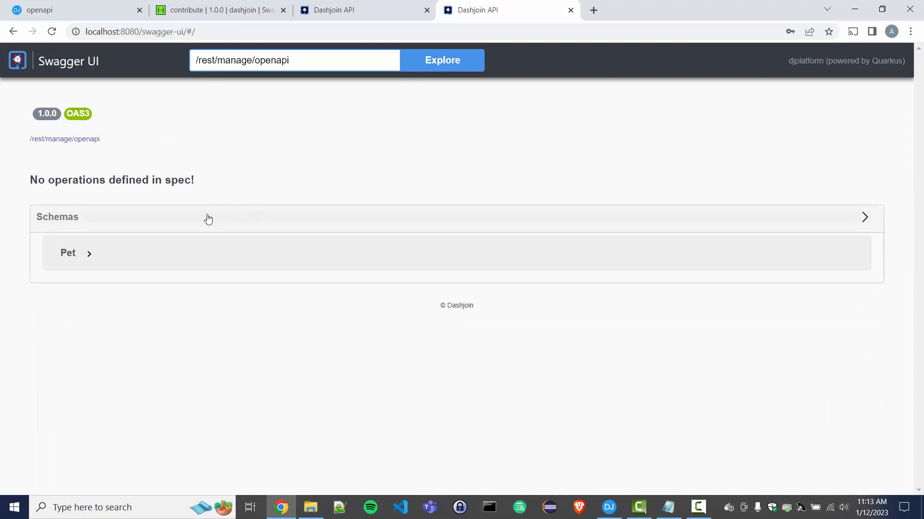
{"action": "left_click", "coordinate": [68, 253]}
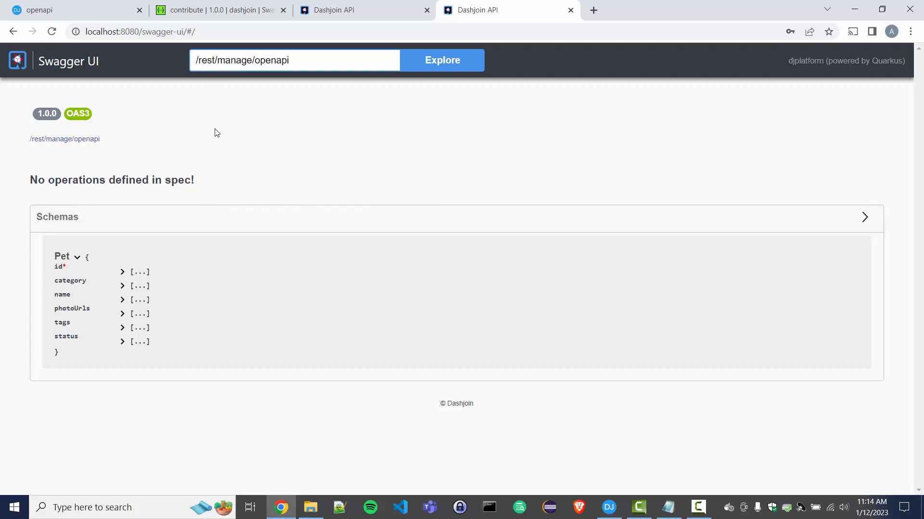
{"action": "left_click", "coordinate": [215, 18]}
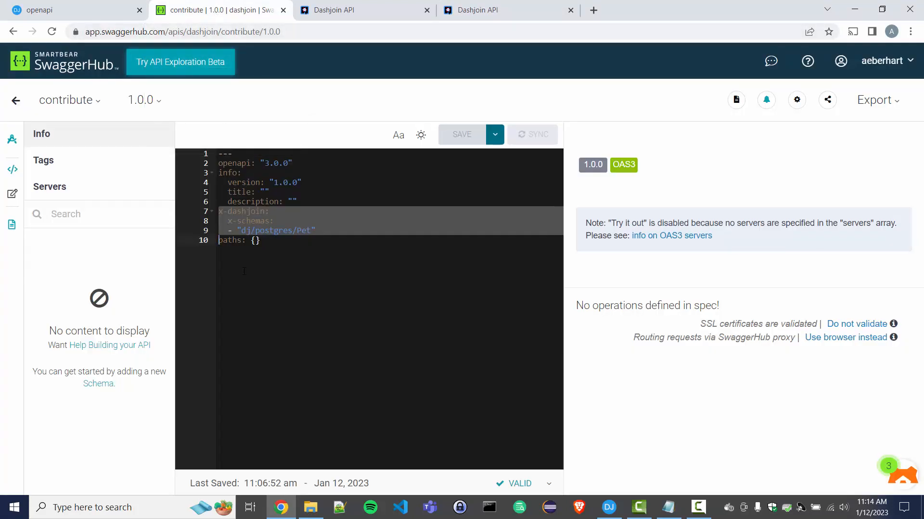
Find GET /rest/manage/saveapi, try it out and execute it, getting a 204 response.
{"action": "left_click", "coordinate": [334, 13]}
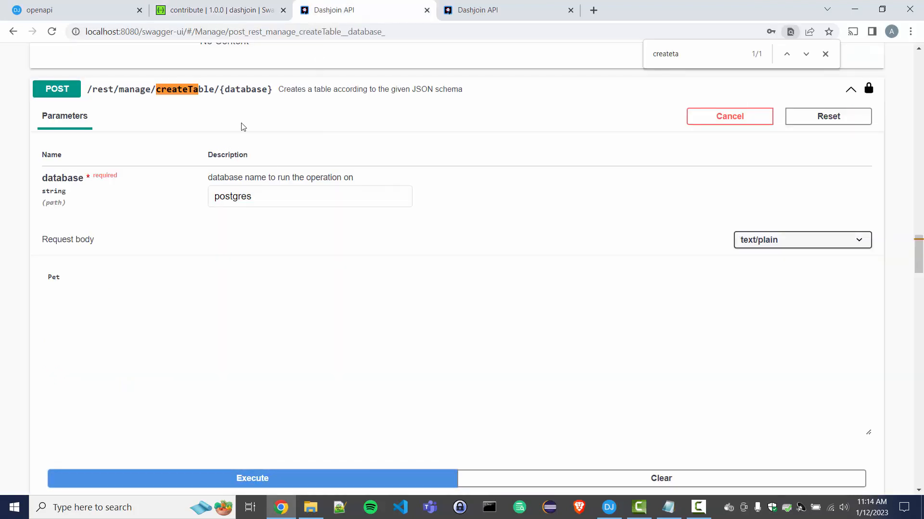
{"action": "key", "text": "ctrl+f"}
{"action": "type", "text": "saveapi"}
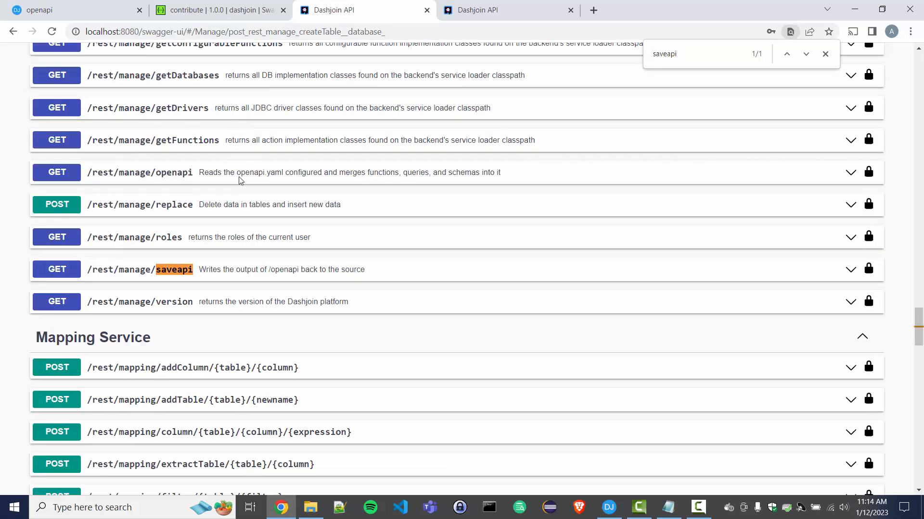
{"action": "left_click", "coordinate": [291, 270]}
{"action": "scroll", "coordinate": [408, 339], "scroll_direction": "down", "scroll_amount": 3}
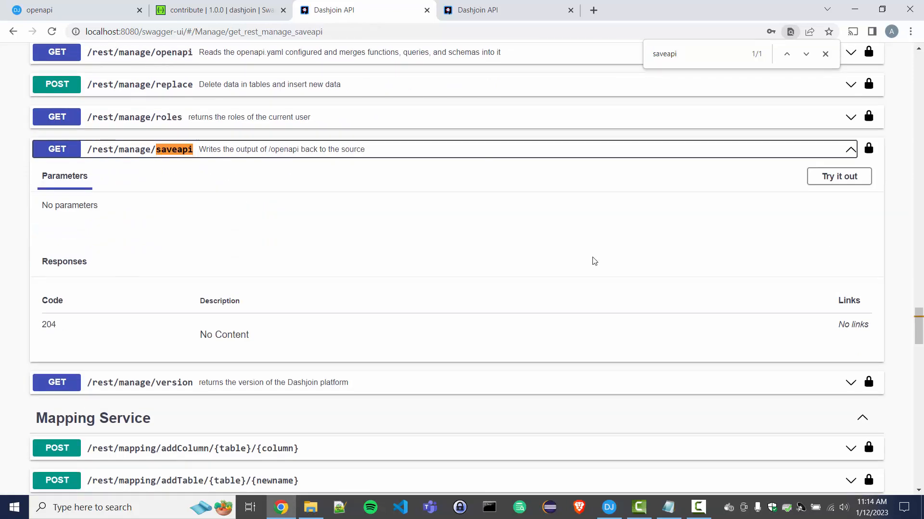
{"action": "left_click", "coordinate": [839, 178]}
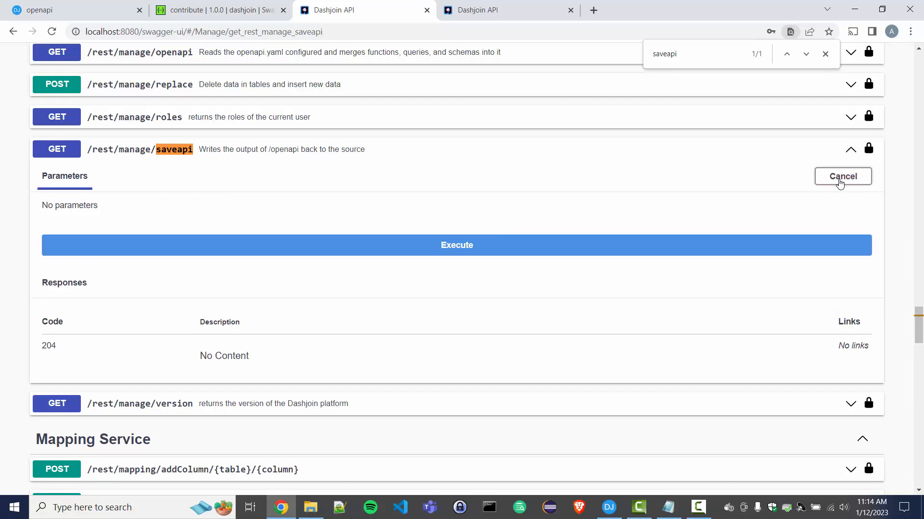
{"action": "left_click", "coordinate": [433, 255]}
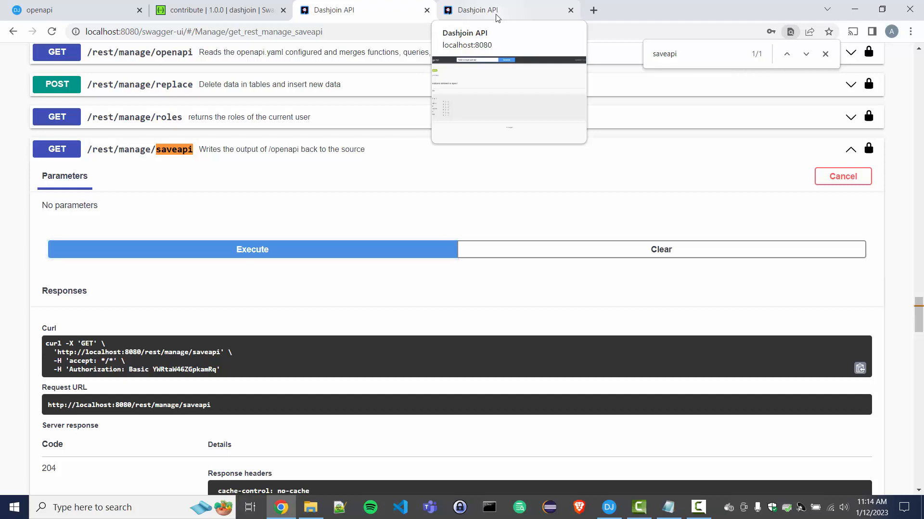
{"action": "left_click", "coordinate": [221, 9]}
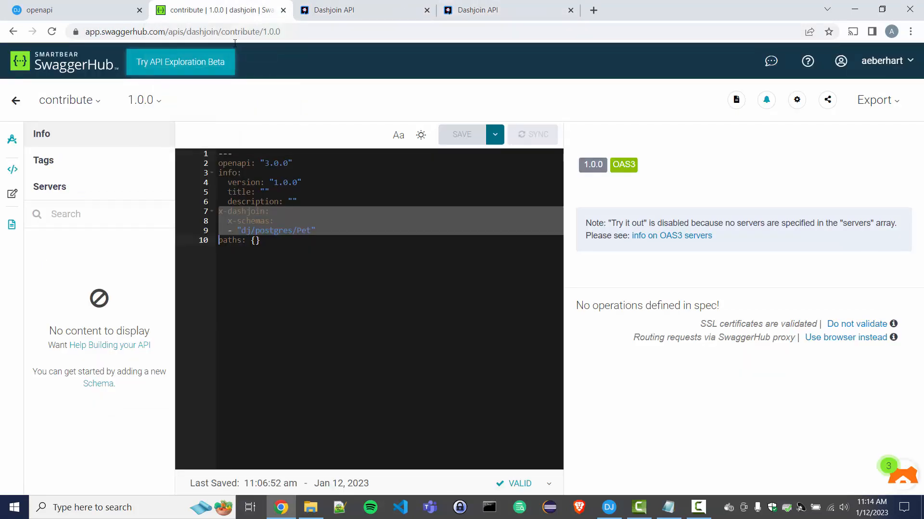
Reload the SwaggerHub contribute spec and select the new Pet schema lines to verify them.
{"action": "left_click", "coordinate": [52, 31]}
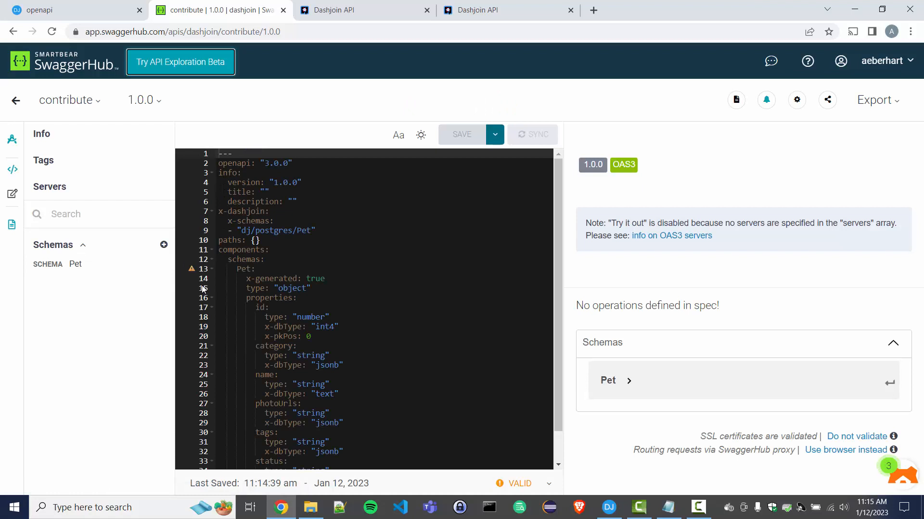
{"action": "mouse_move", "coordinate": [196, 274]}
{"action": "left_click", "coordinate": [288, 271]}
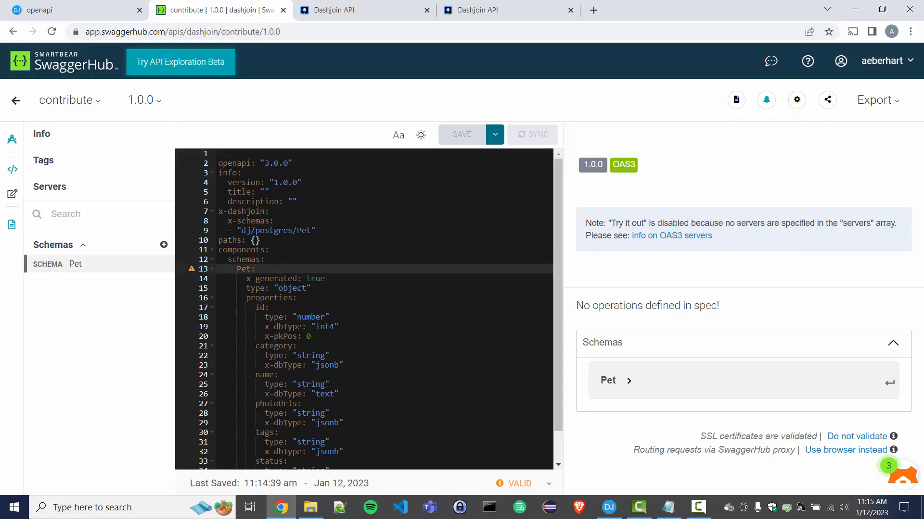
{"action": "key", "text": "Right"}
{"action": "key", "text": "shift+Down"}
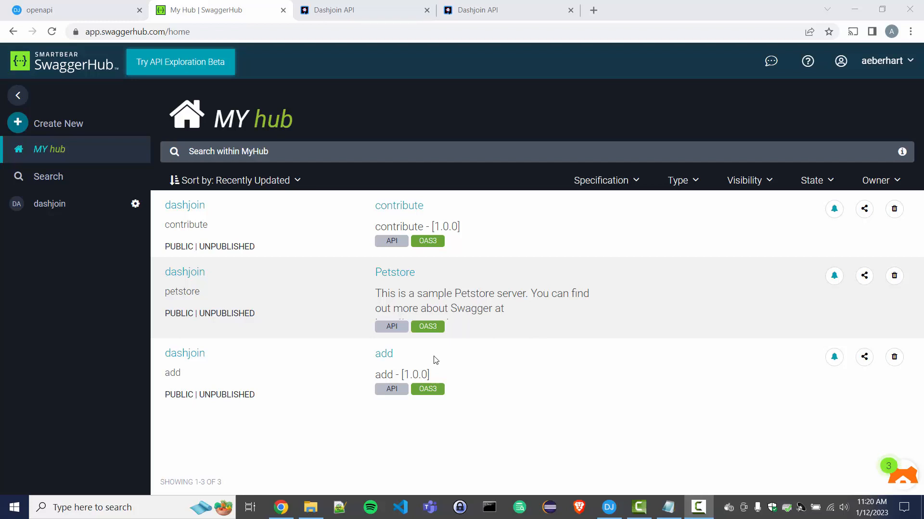
{"action": "left_click", "coordinate": [76, 10]}
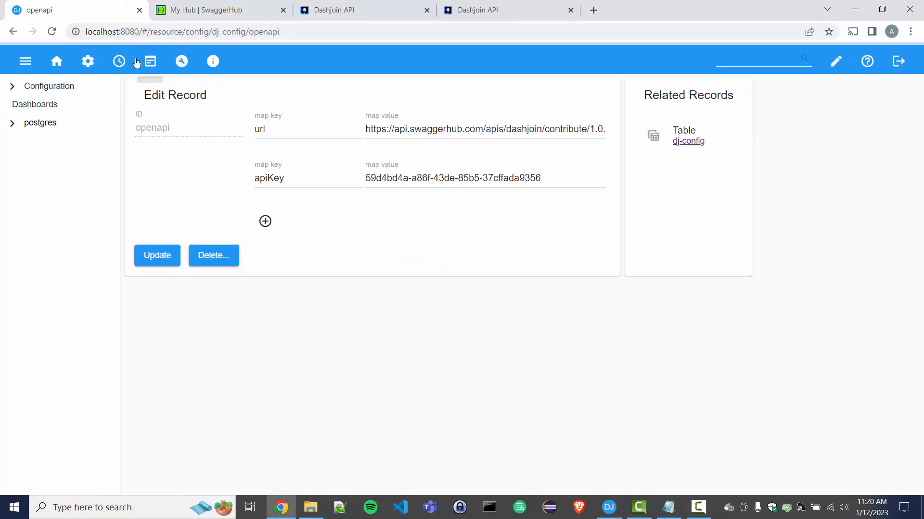
Create an Invoke function with ID 'add' and expression x+y.
{"action": "left_click", "coordinate": [182, 61]}
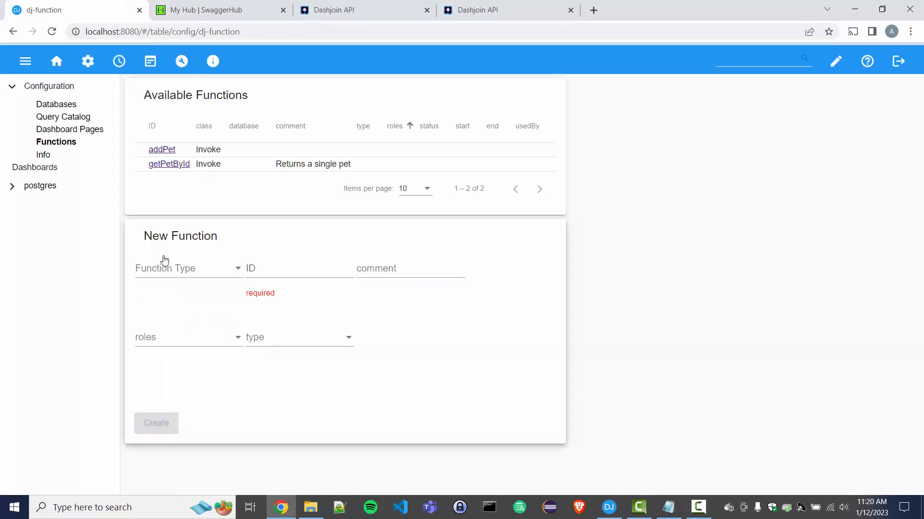
{"action": "left_click", "coordinate": [195, 273]}
{"action": "left_click", "coordinate": [188, 330]}
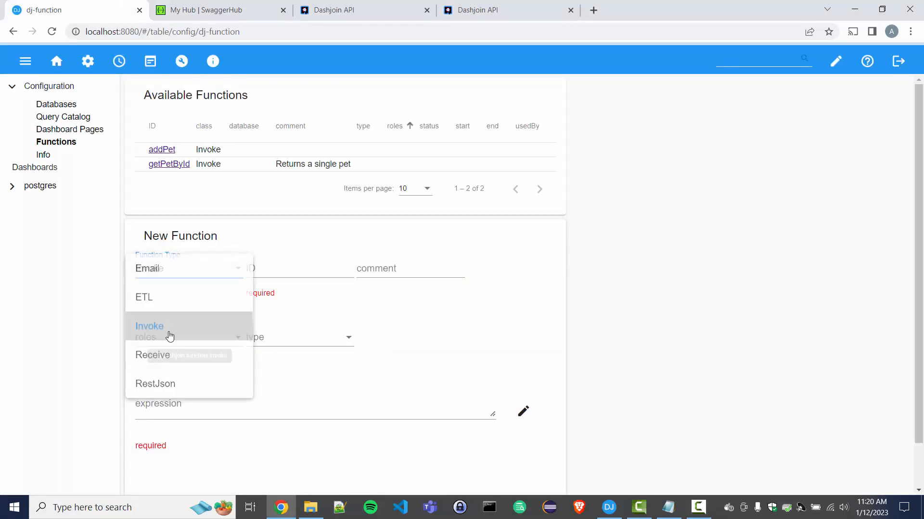
{"action": "left_click", "coordinate": [284, 271]}
{"action": "type", "text": "add"}
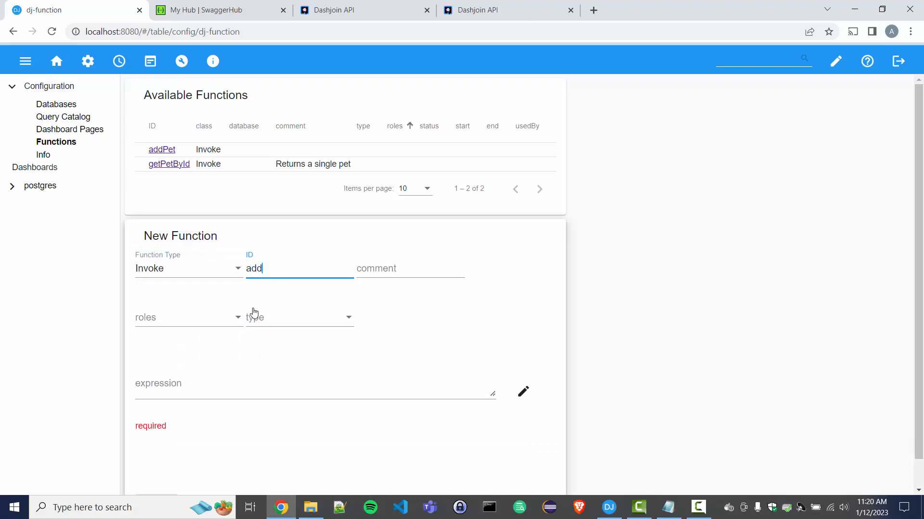
{"action": "left_click", "coordinate": [206, 383]}
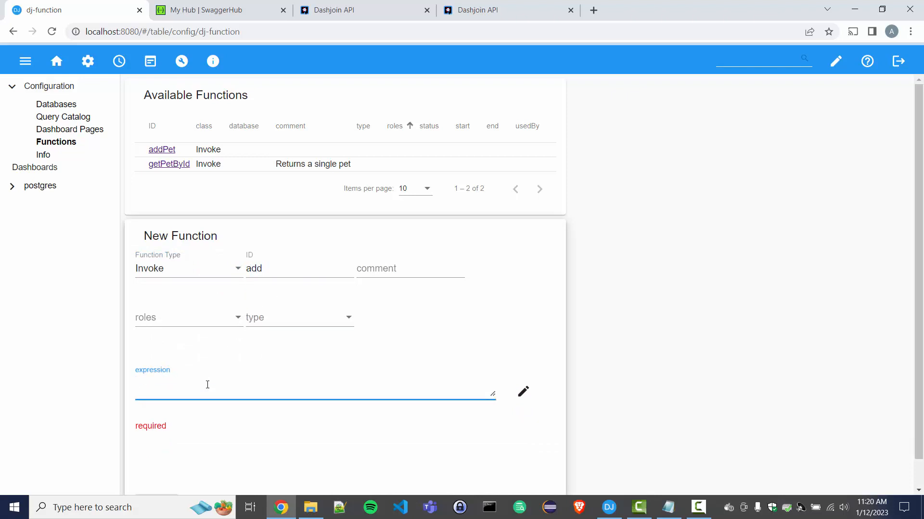
{"action": "type", "text": "x+y"}
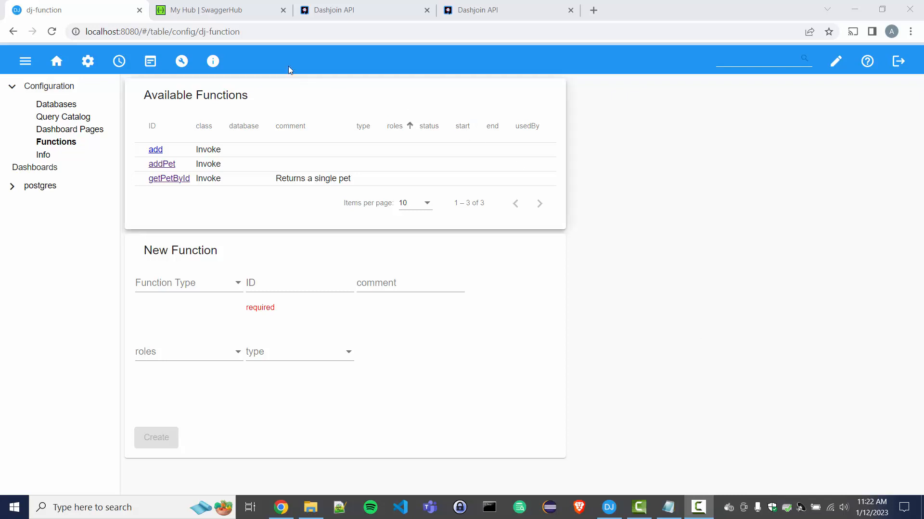
{"action": "left_click", "coordinate": [235, 14]}
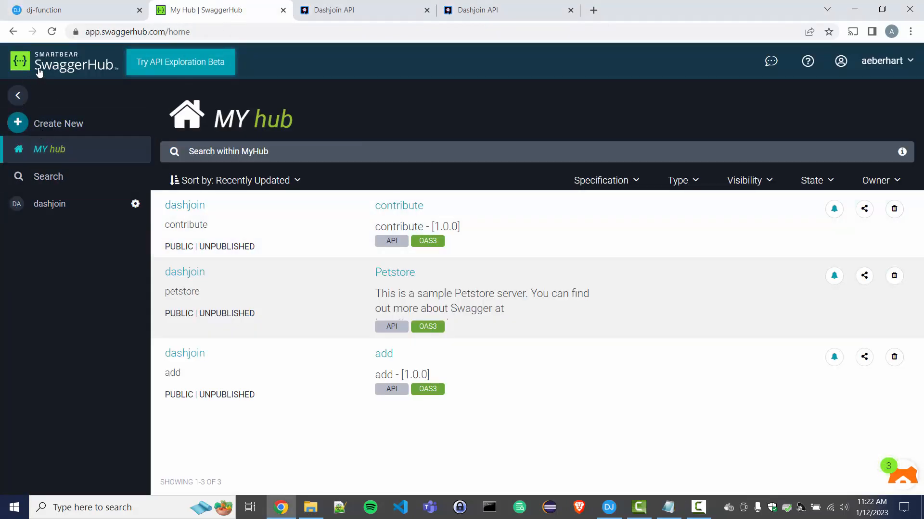
Open the add API definition on SwaggerHub, then go to Dashjoin's Configuration pages.
{"action": "left_click", "coordinate": [382, 354]}
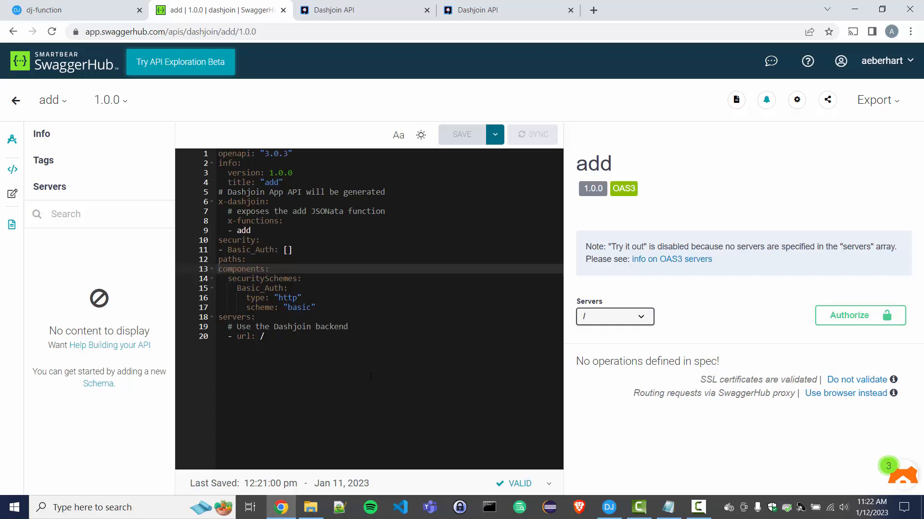
{"action": "left_click", "coordinate": [56, 9]}
{"action": "left_click", "coordinate": [89, 61]}
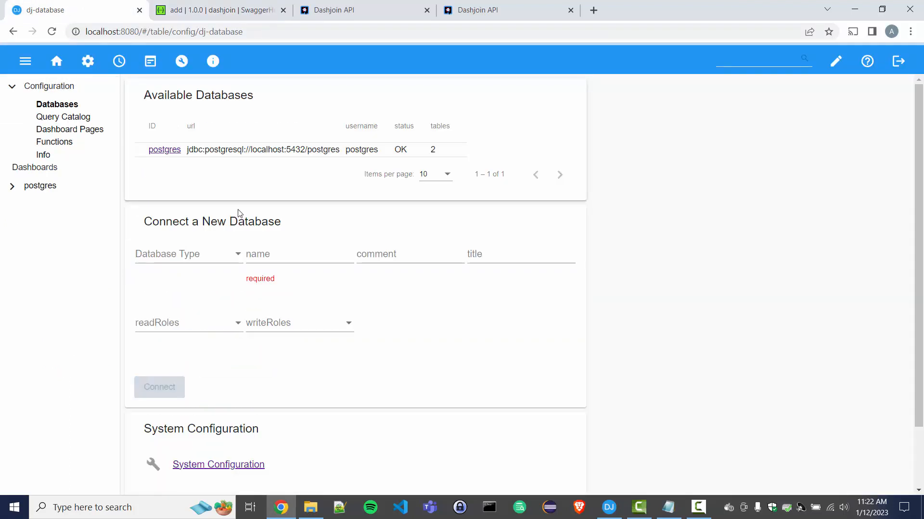
Change the openapi setting's url from contribute to add and save it.
{"action": "left_click", "coordinate": [246, 464]}
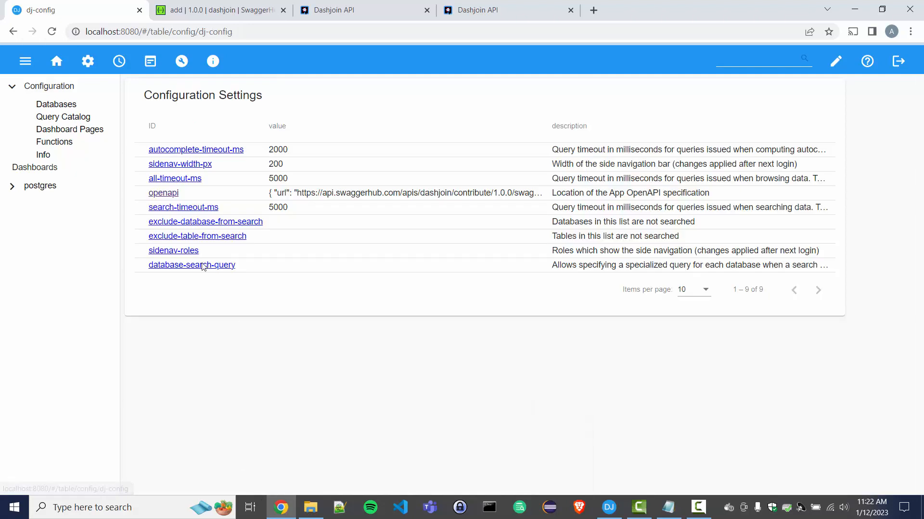
{"action": "left_click", "coordinate": [176, 194]}
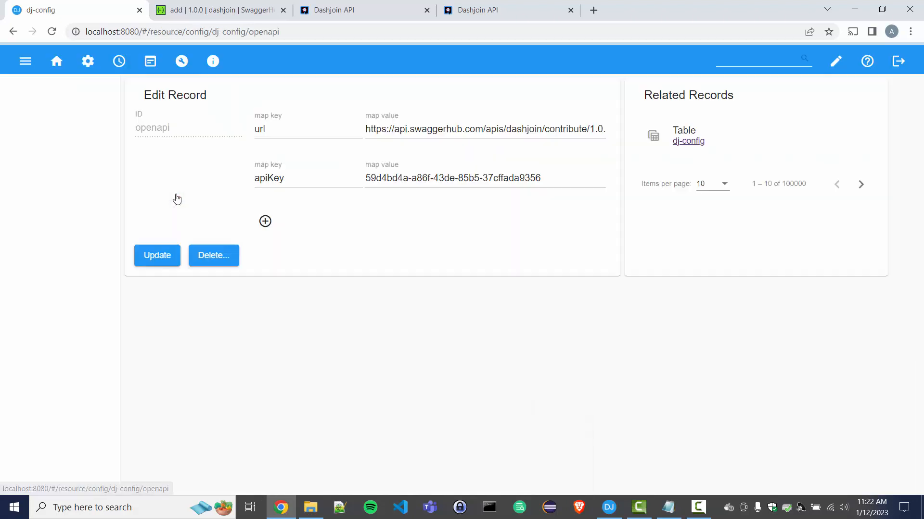
{"action": "double_click", "coordinate": [561, 130]}
{"action": "type", "text": "add"}
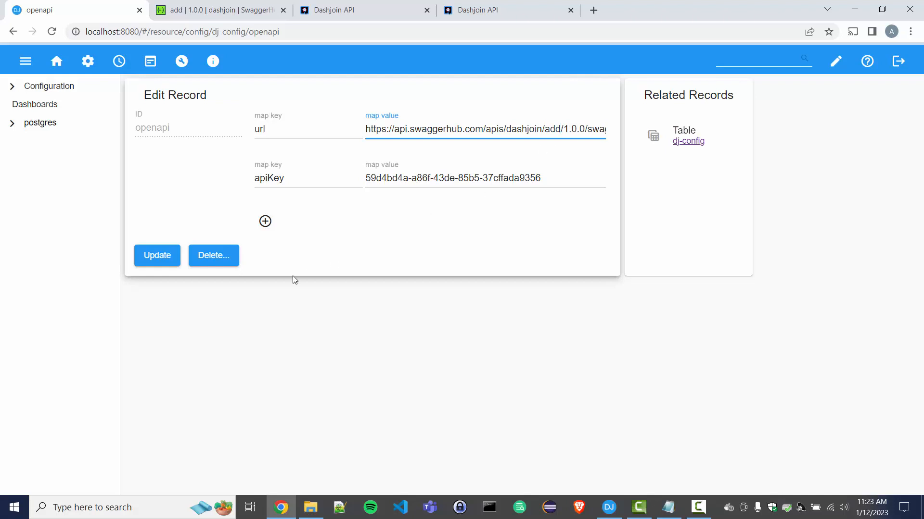
{"action": "left_click", "coordinate": [160, 260]}
Reload the spec in Dashjoin's API explorer so it lists POST /rest/function/add.
{"action": "left_click", "coordinate": [500, 9]}
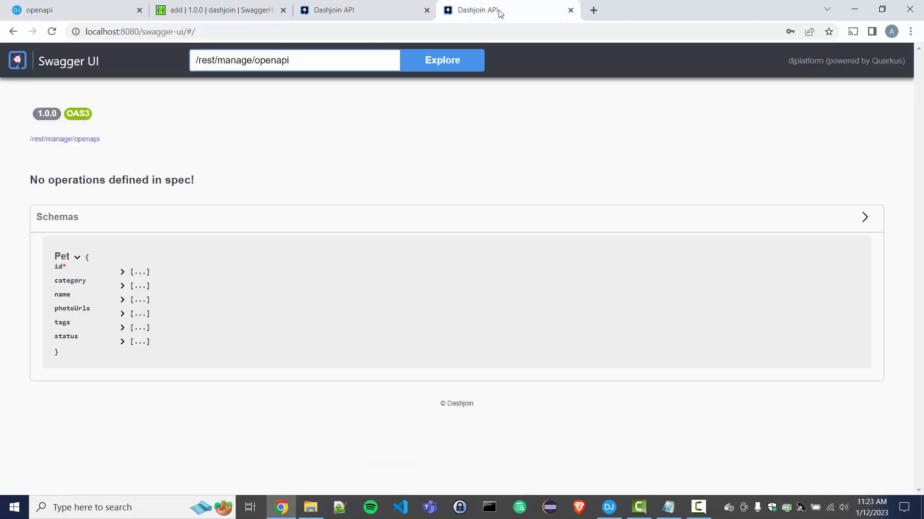
{"action": "left_click", "coordinate": [439, 68]}
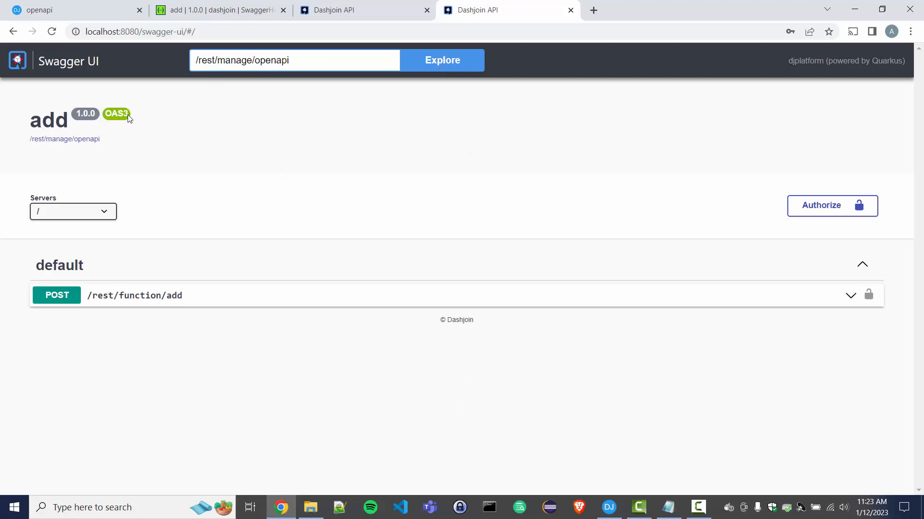
{"action": "left_click", "coordinate": [208, 9]}
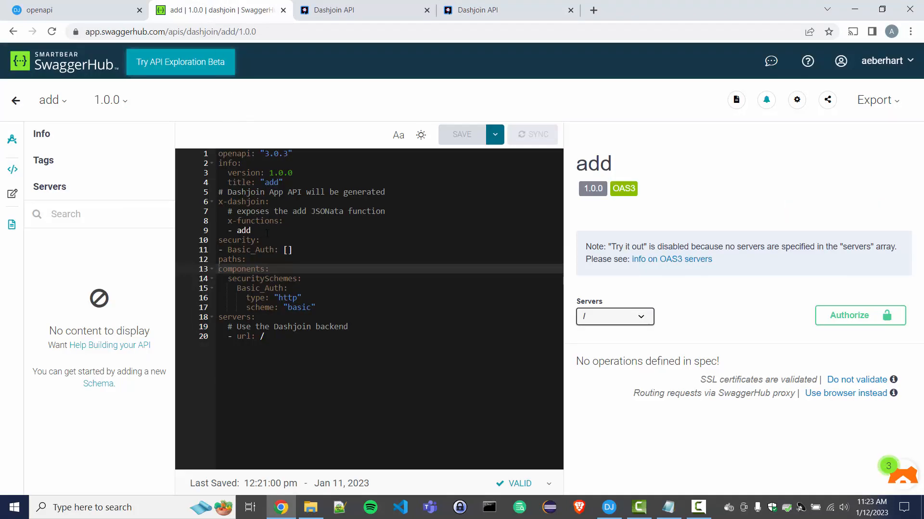
Select the x-dashjoin section of the add spec that declares the add function.
{"action": "left_click", "coordinate": [289, 204]}
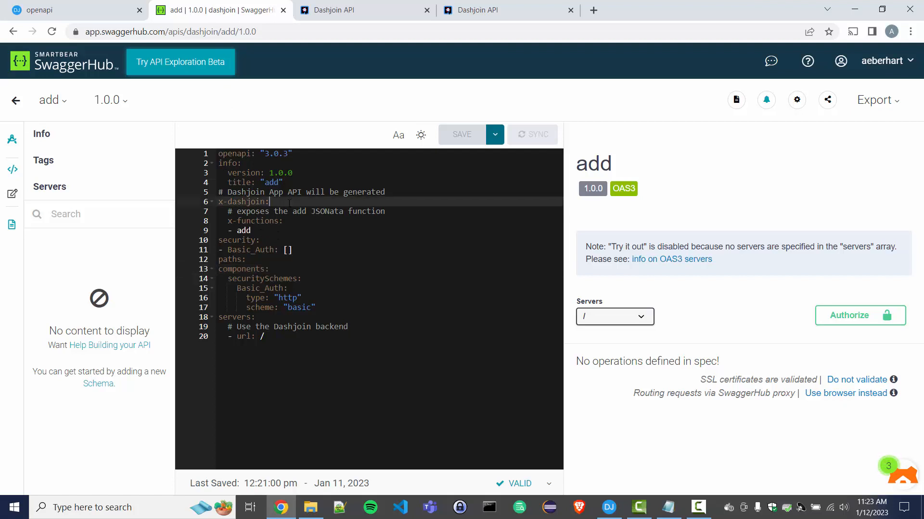
{"action": "key", "text": "Home"}
{"action": "key", "text": "shift+Down"}
{"action": "key", "text": "shift+Down"}
{"action": "key", "text": "shift+Down"}
{"action": "key", "text": "shift+Down"}
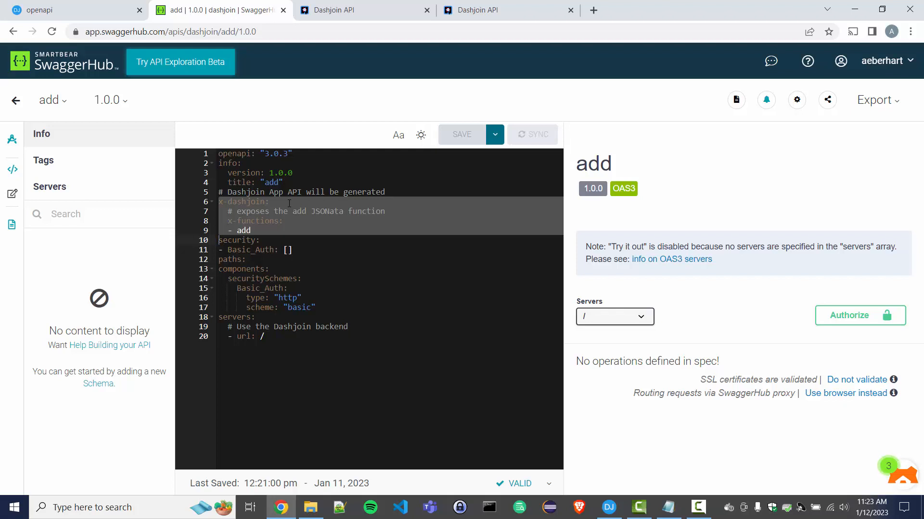
{"action": "left_click", "coordinate": [486, 15]}
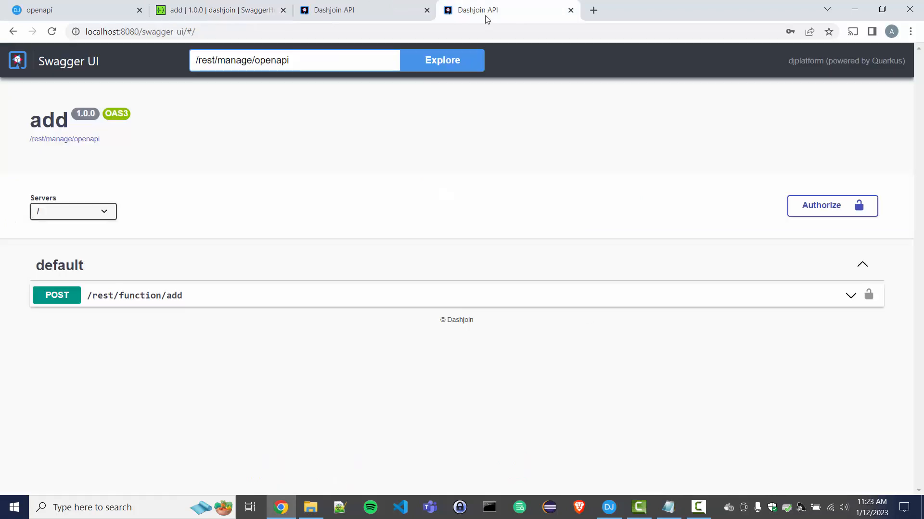
Execute POST /rest/function/add with request body {"x":1, "y":2}.
{"action": "left_click", "coordinate": [187, 301]}
{"action": "middle_click", "coordinate": [403, 281]}
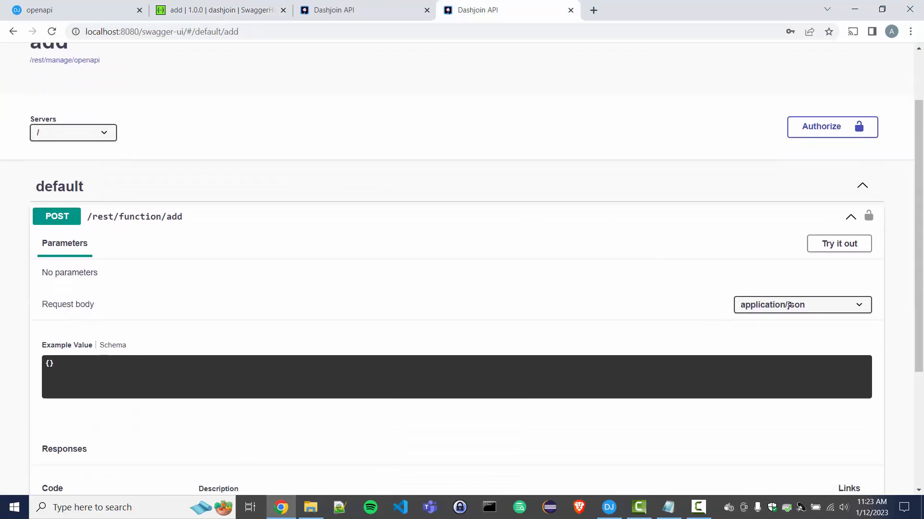
{"action": "left_click", "coordinate": [812, 268]}
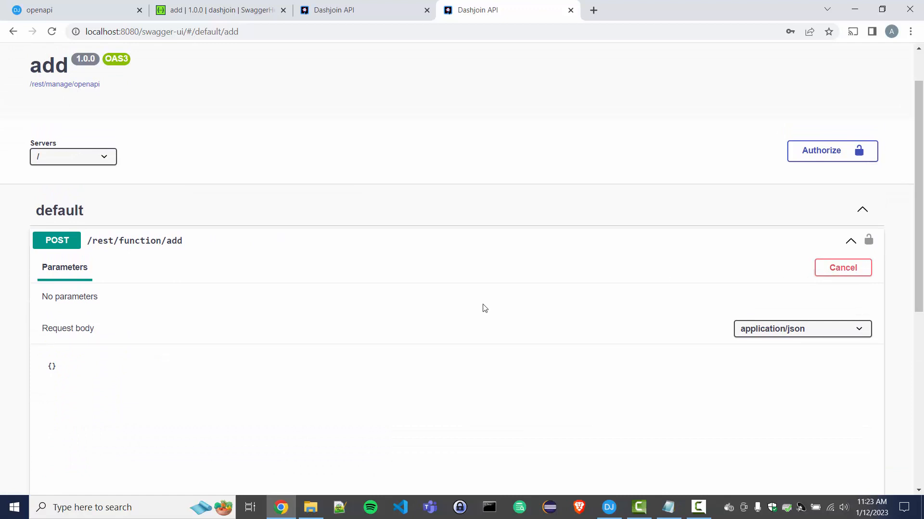
{"action": "middle_click", "coordinate": [375, 313]}
{"action": "left_click", "coordinate": [307, 333]}
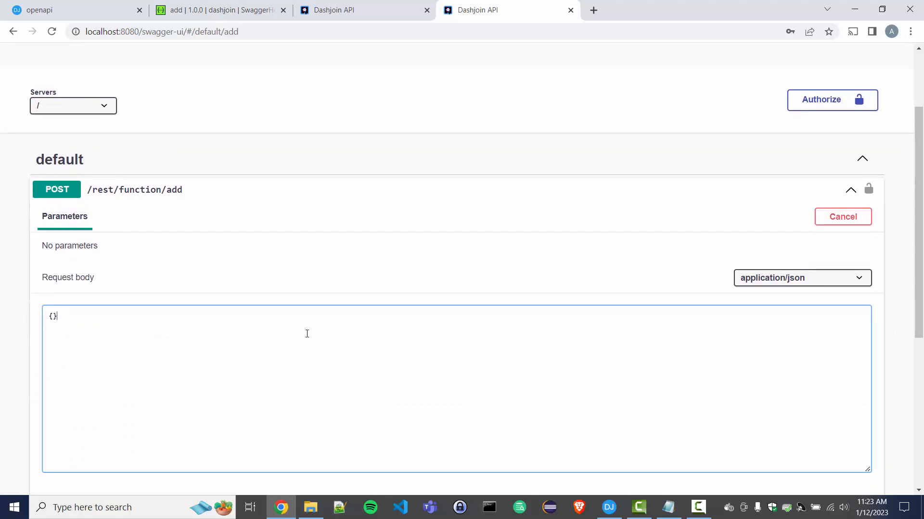
{"action": "type", "text": "\"x\""}
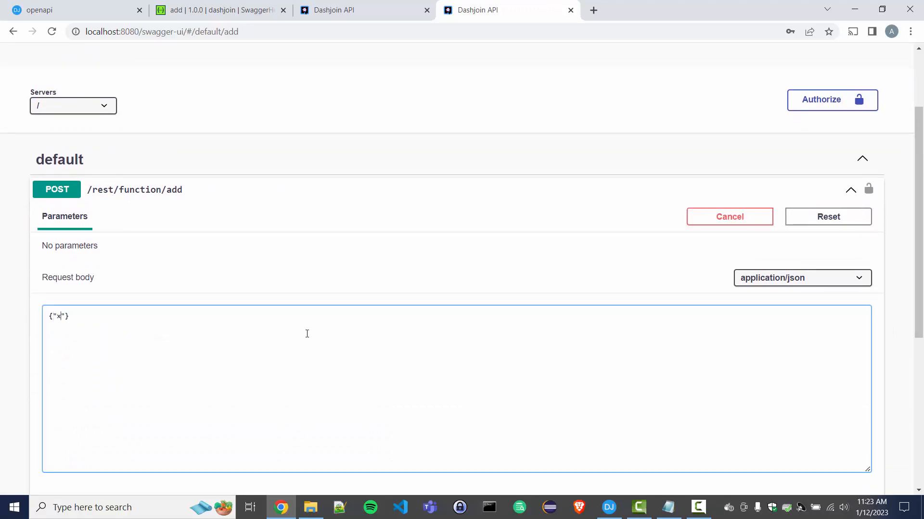
{"action": "type", "text": ":1"}
{"action": "type", "text": ", \"y"}
{"action": "key", "text": "Right"}
{"action": "scroll", "coordinate": [425, 359], "scroll_direction": "down", "scroll_amount": 1}
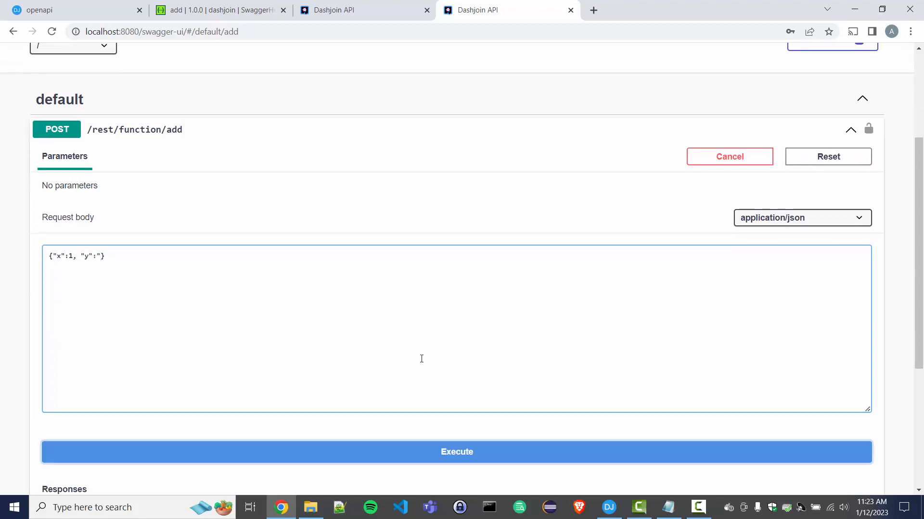
{"action": "left_click", "coordinate": [538, 454]}
{"action": "scroll", "coordinate": [512, 394], "scroll_direction": "down", "scroll_amount": 3}
{"action": "scroll", "coordinate": [417, 428], "scroll_direction": "down", "scroll_amount": 3}
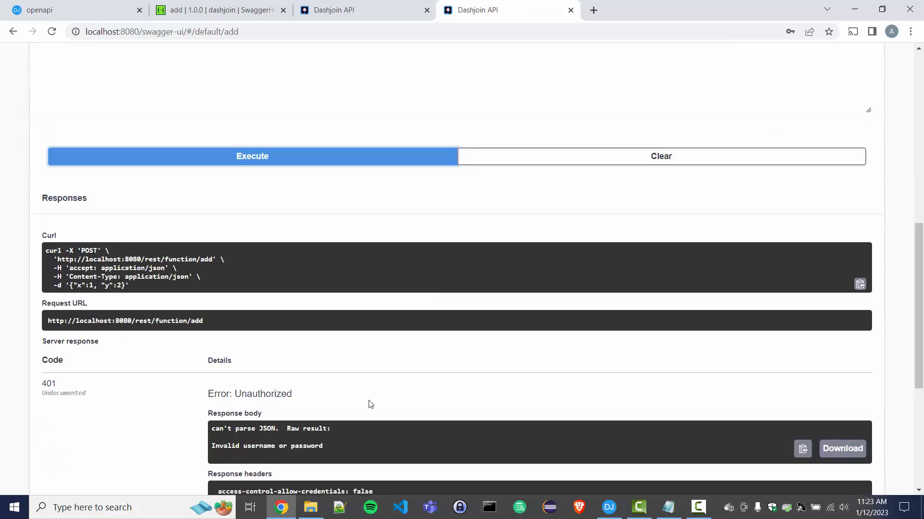
{"action": "scroll", "coordinate": [385, 373], "scroll_direction": "up", "scroll_amount": 6}
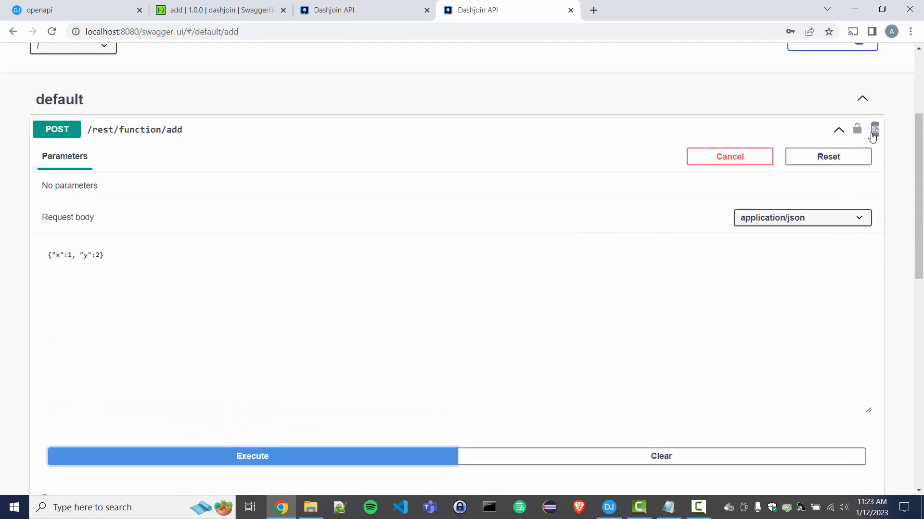
Authorize the API explorer with the Basic_Auth username and password.
{"action": "left_click", "coordinate": [855, 130]}
{"action": "left_click", "coordinate": [377, 268]}
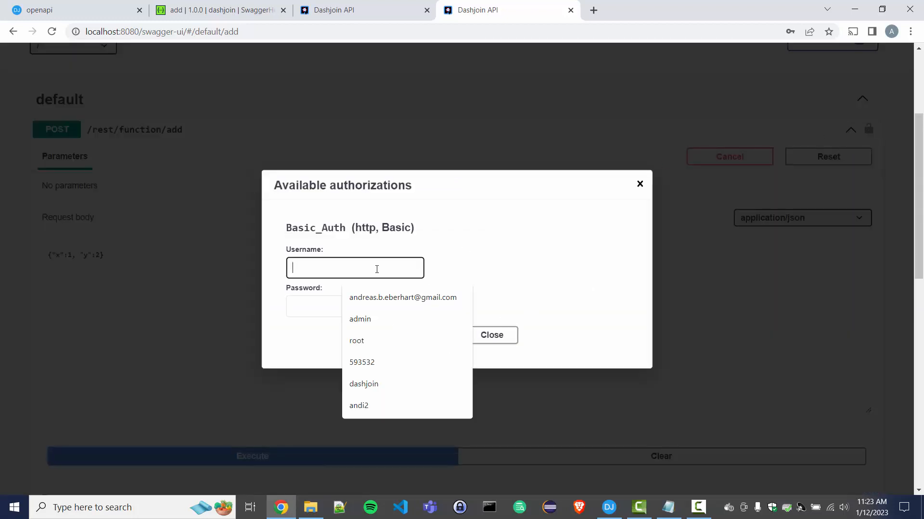
{"action": "type", "text": "admin"}
{"action": "key", "text": "Tab"}
{"action": "type", "text": "ad"}
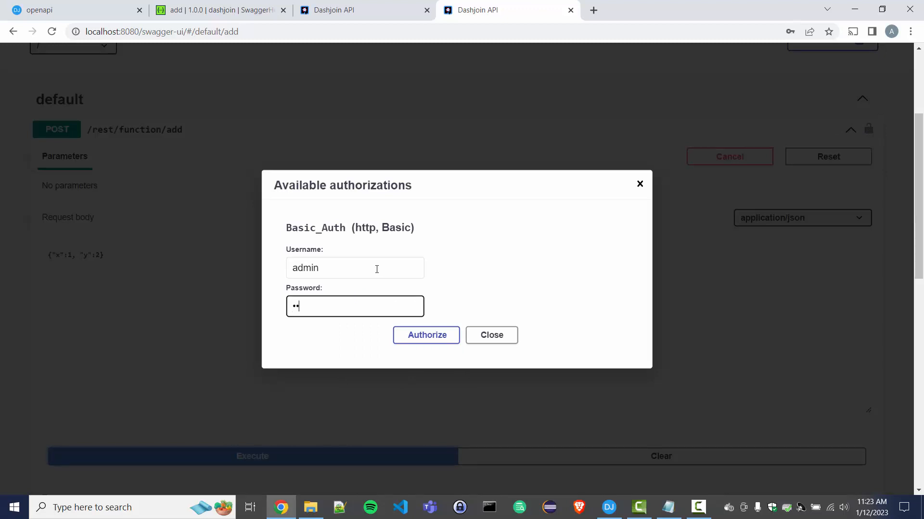
{"action": "left_click", "coordinate": [425, 338]}
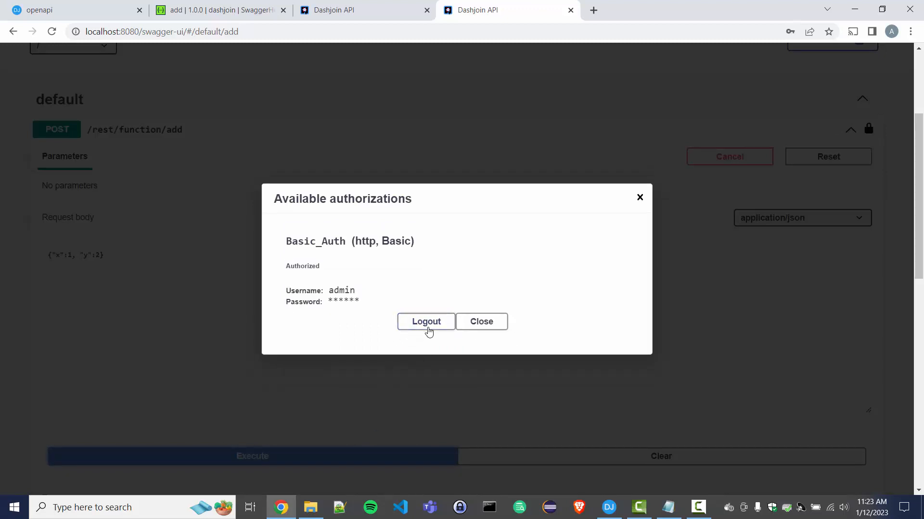
{"action": "left_click", "coordinate": [492, 329]}
Rerun the add call, getting a 200 response with body 3.
{"action": "left_click", "coordinate": [311, 461]}
{"action": "scroll", "coordinate": [291, 399], "scroll_direction": "down", "scroll_amount": 4}
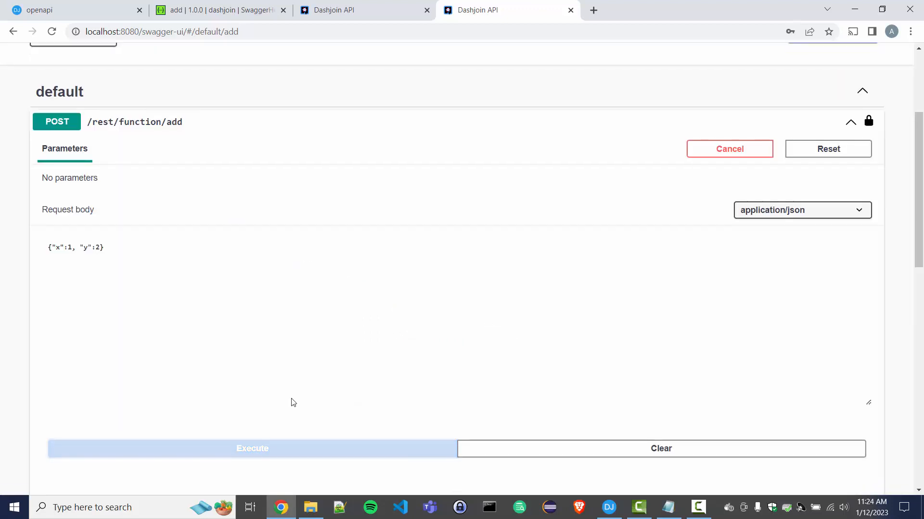
{"action": "scroll", "coordinate": [291, 393], "scroll_direction": "down", "scroll_amount": 4}
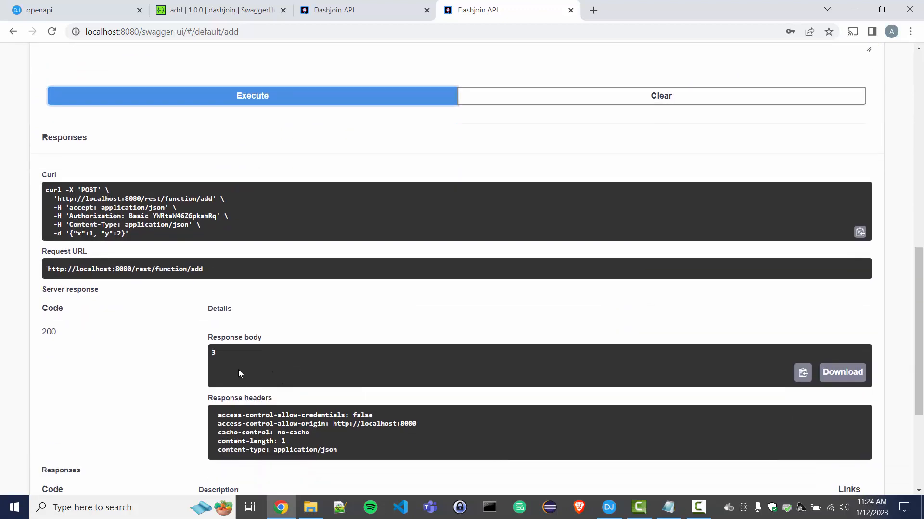